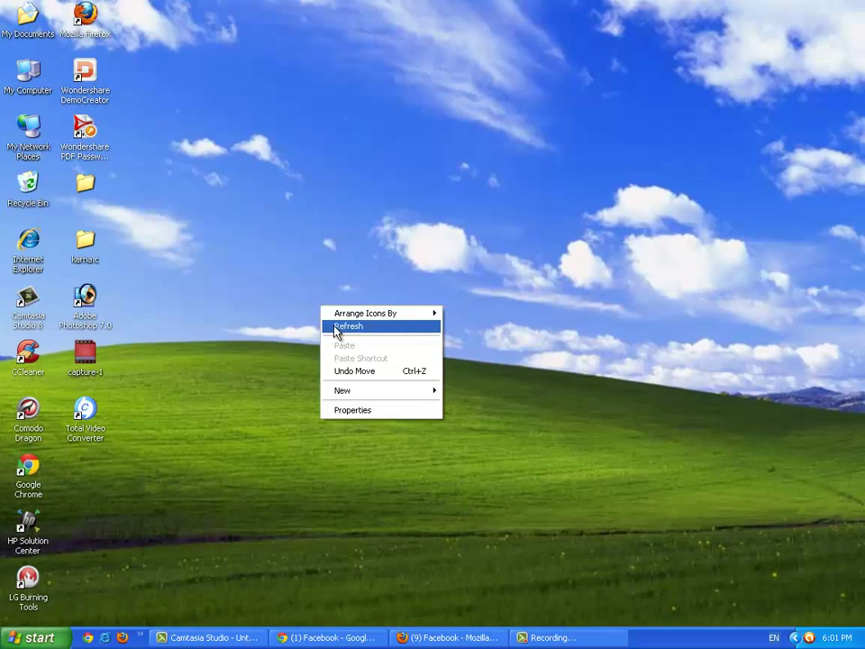
Step: Switch to the Facebook home page in Chrome and look through the news feed posts
{"action": "left_click", "coordinate": [338, 327]}
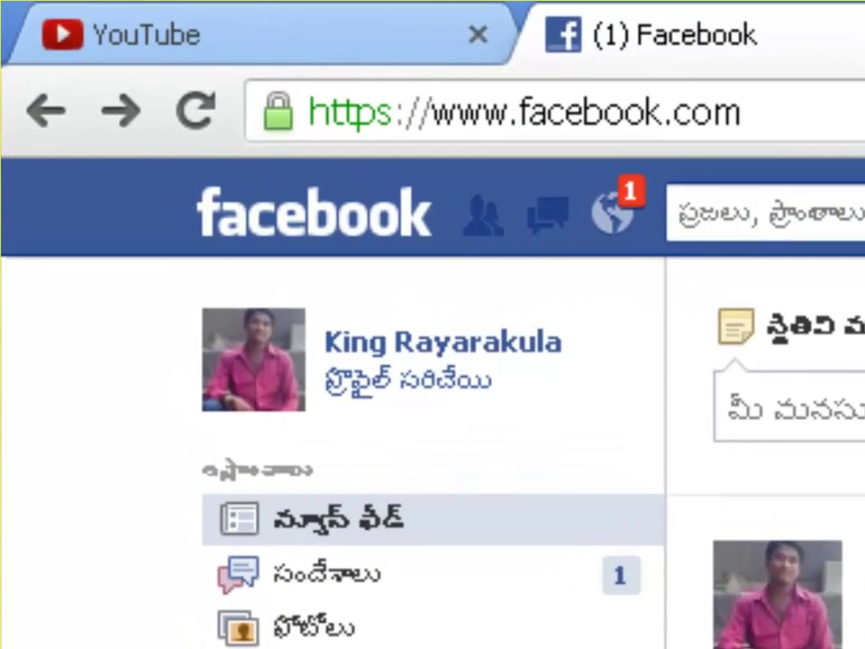
{"action": "left_click", "coordinate": [357, 222]}
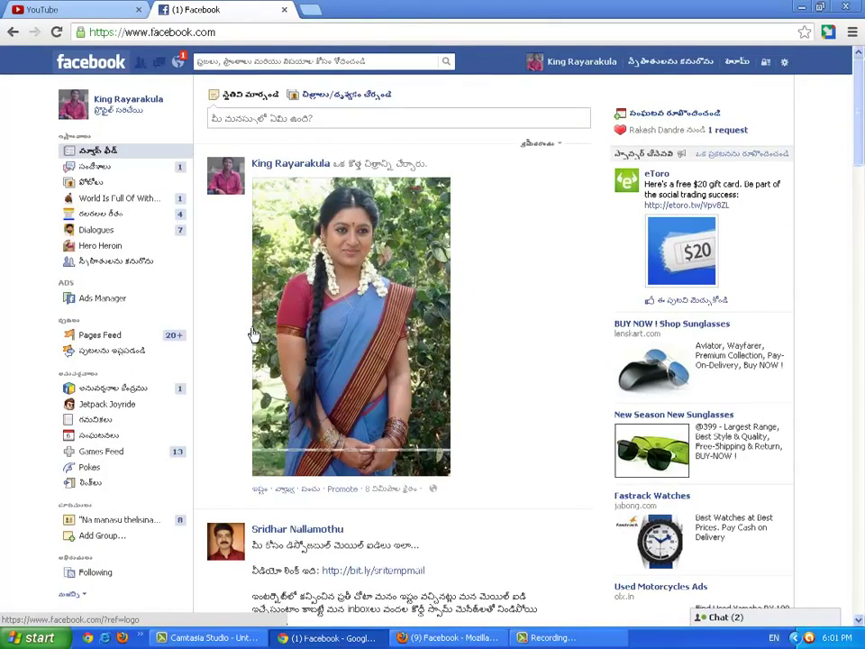
{"action": "scroll", "coordinate": [254, 335], "scroll_direction": "down", "scroll_amount": 6}
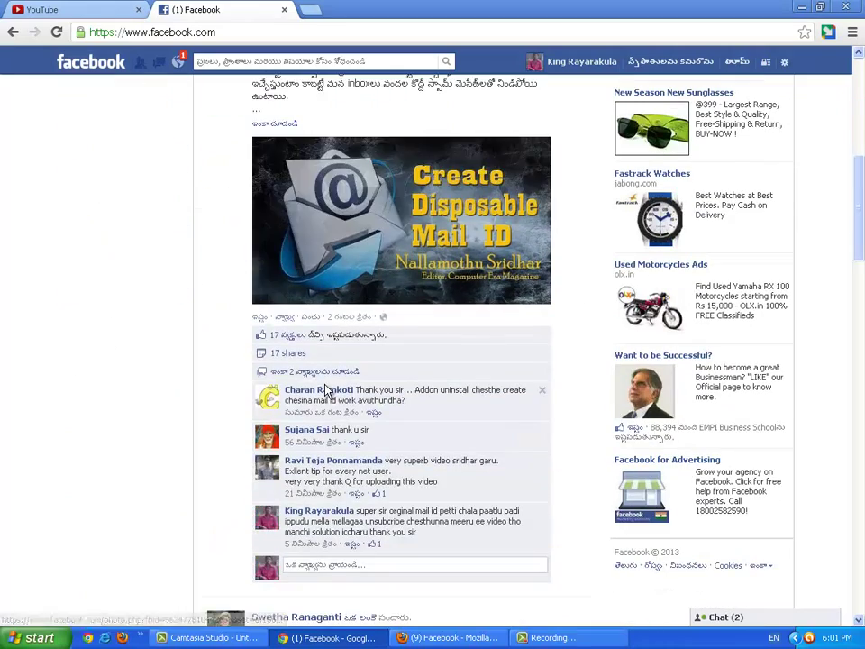
{"action": "scroll", "coordinate": [327, 390], "scroll_direction": "down", "scroll_amount": 4}
{"action": "scroll", "coordinate": [216, 387], "scroll_direction": "up", "scroll_amount": 10}
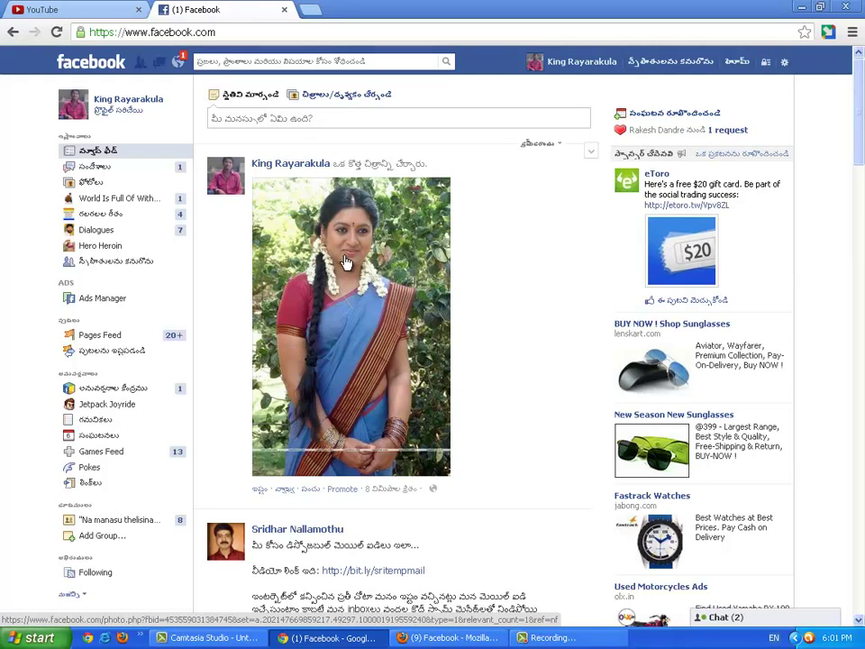
{"action": "left_click", "coordinate": [552, 637]}
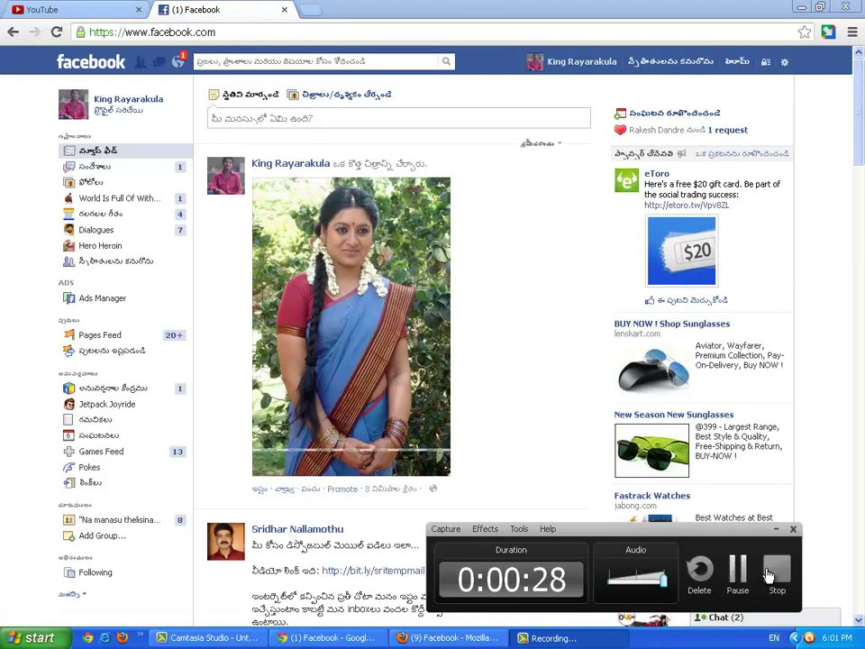
{"action": "left_click", "coordinate": [741, 569]}
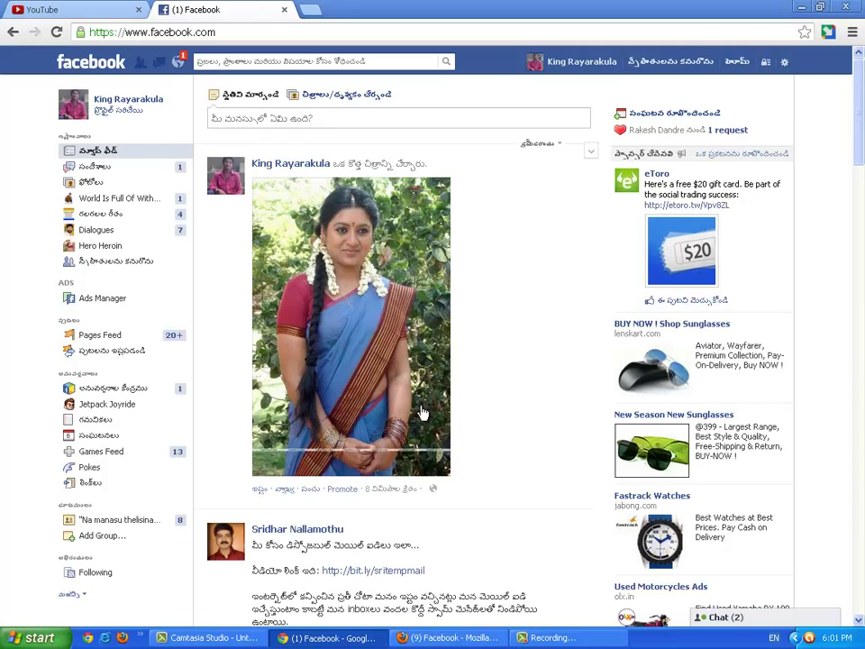
Step: Open the newest Facebook notification, read the comments on its linked photo post, and close the photo
{"action": "left_click", "coordinate": [179, 63]}
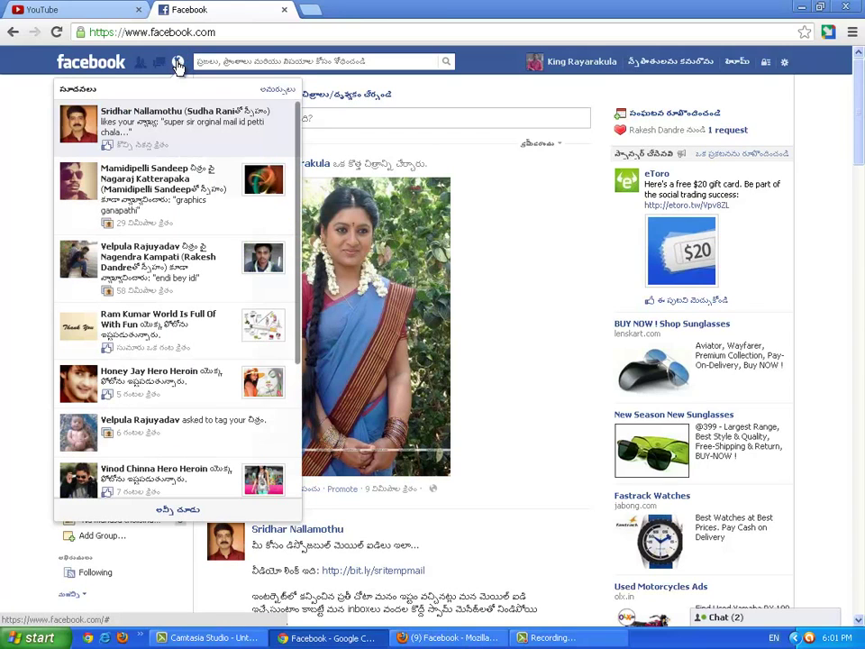
{"action": "left_click", "coordinate": [197, 134]}
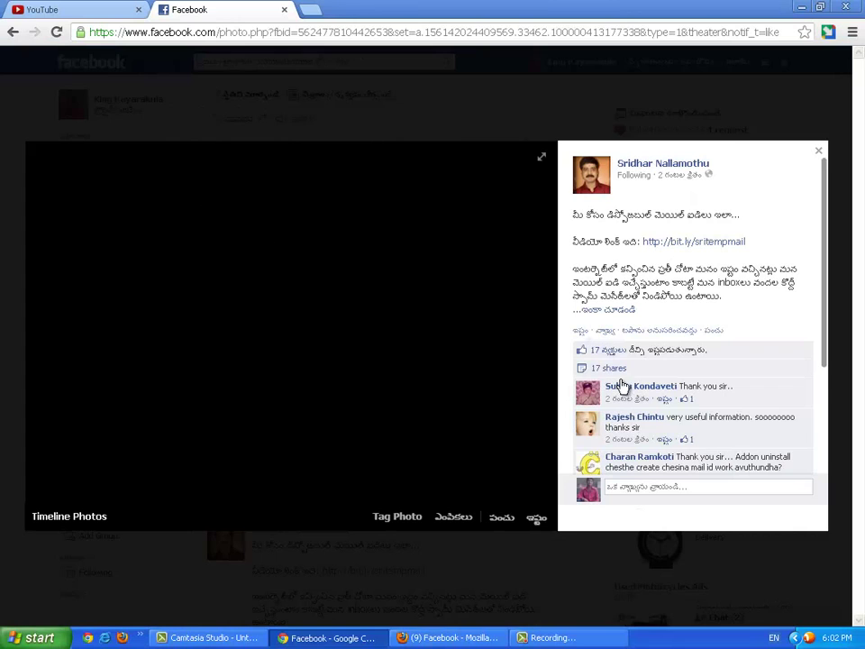
{"action": "scroll", "coordinate": [815, 338], "scroll_direction": "down", "scroll_amount": 3}
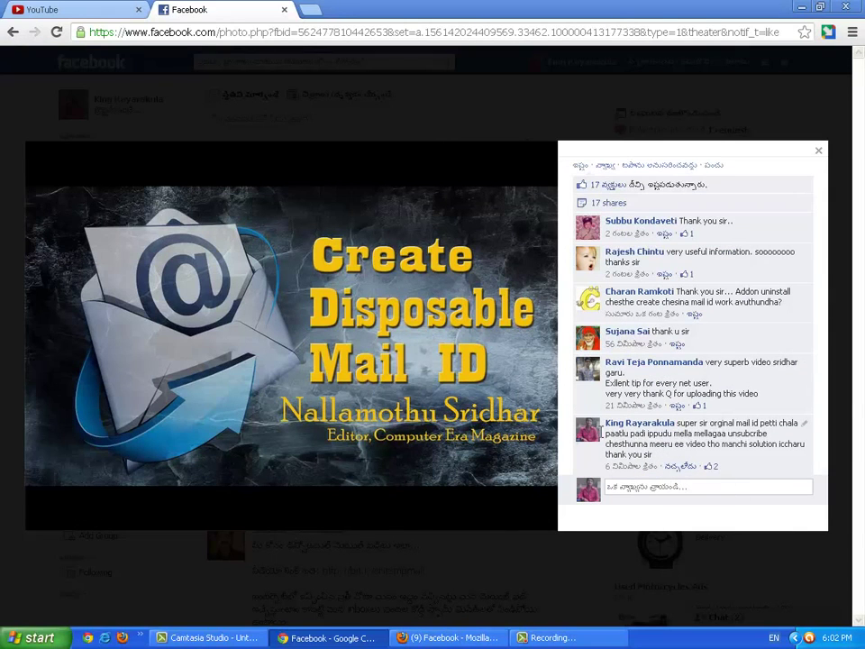
{"action": "left_click", "coordinate": [4, 297]}
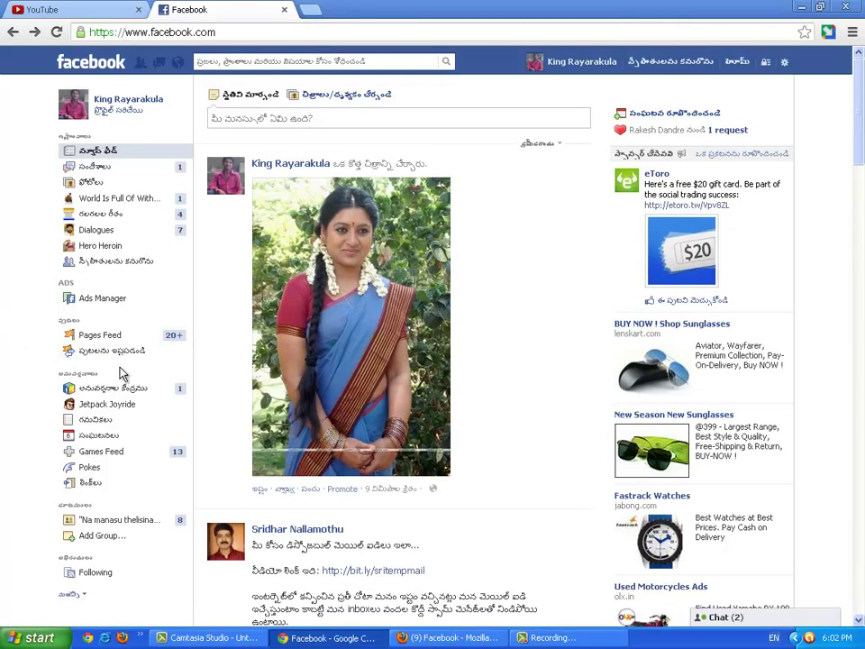
{"action": "scroll", "coordinate": [483, 357], "scroll_direction": "down", "scroll_amount": 2}
{"action": "scroll", "coordinate": [485, 351], "scroll_direction": "up", "scroll_amount": 2}
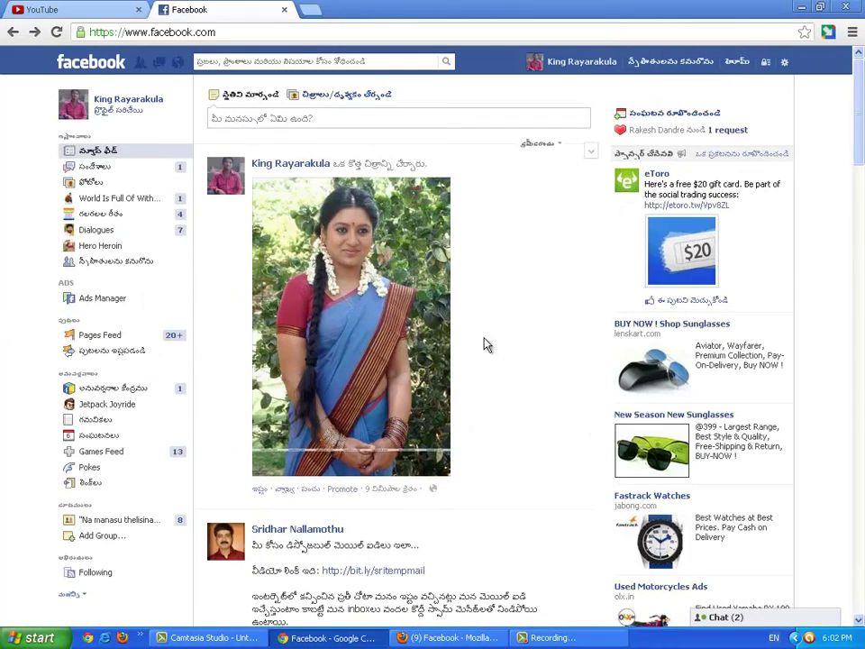
Step: View the account's own profile timeline, and return to the Facebook home page
{"action": "left_click", "coordinate": [129, 101]}
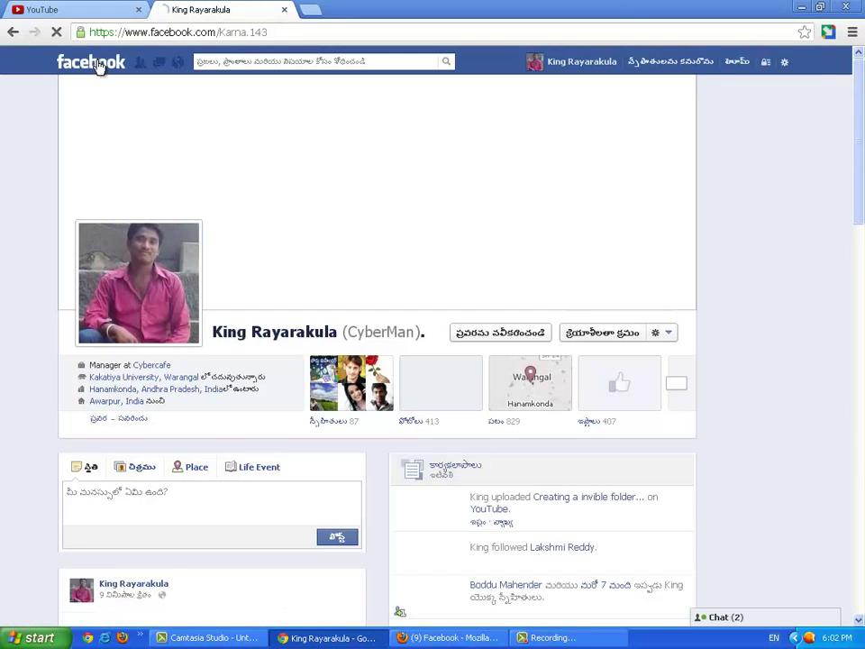
{"action": "left_click", "coordinate": [99, 65]}
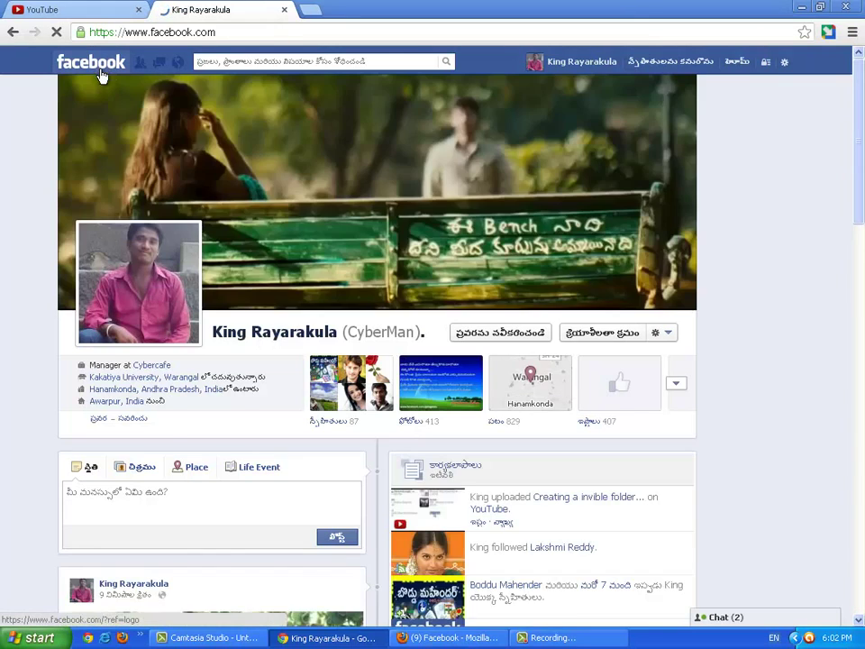
{"action": "scroll", "coordinate": [54, 180], "scroll_direction": "down", "scroll_amount": 4}
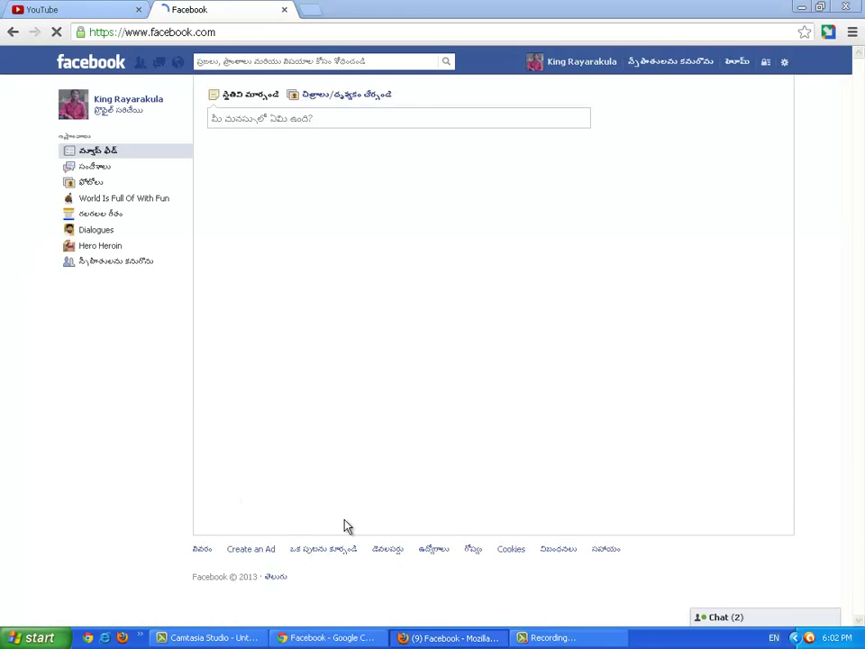
Step: Switch to Firefox, where the second Facebook account is signed in, and reload its news feed
{"action": "key", "text": "alt+Tab"}
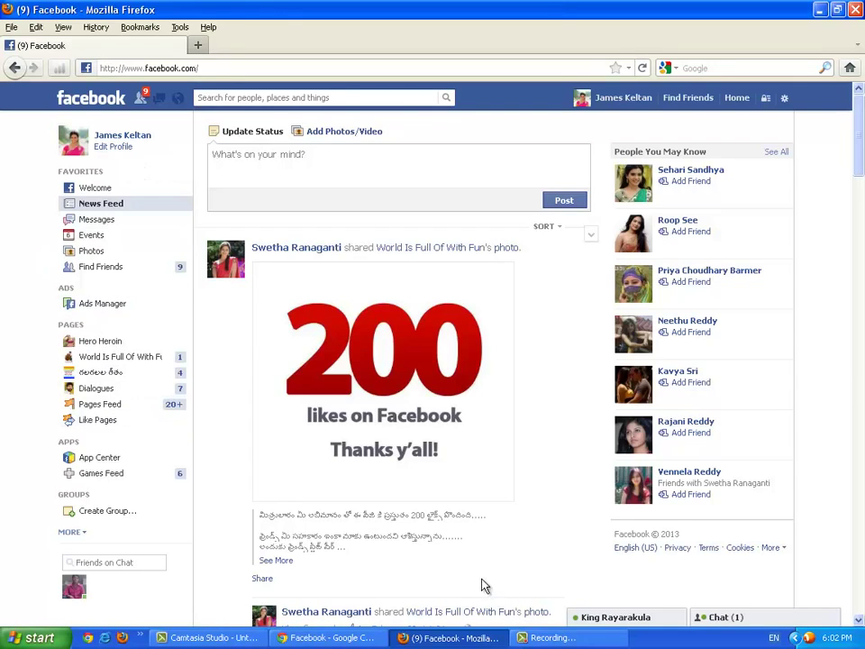
{"action": "right_click", "coordinate": [3, 281]}
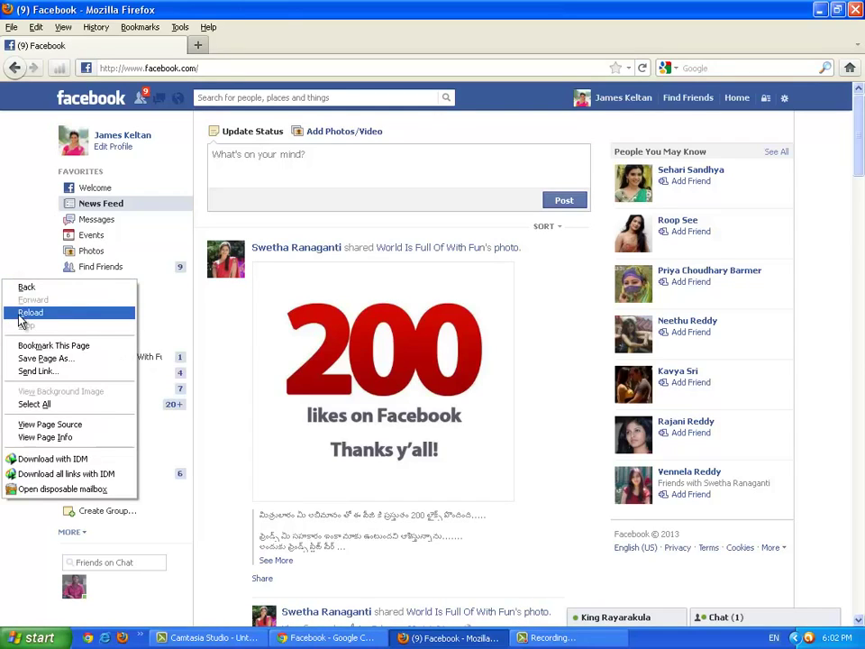
{"action": "left_click", "coordinate": [27, 312]}
Step: Switch back to Facebook in Chrome and start a photo upload for a new post
{"action": "left_click", "coordinate": [328, 639]}
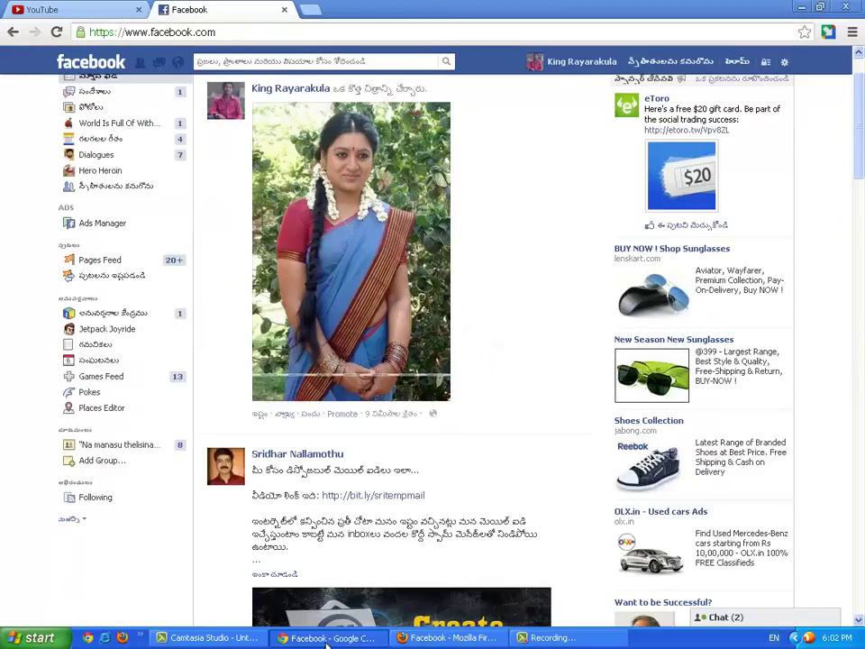
{"action": "scroll", "coordinate": [310, 591], "scroll_direction": "up", "scroll_amount": 1}
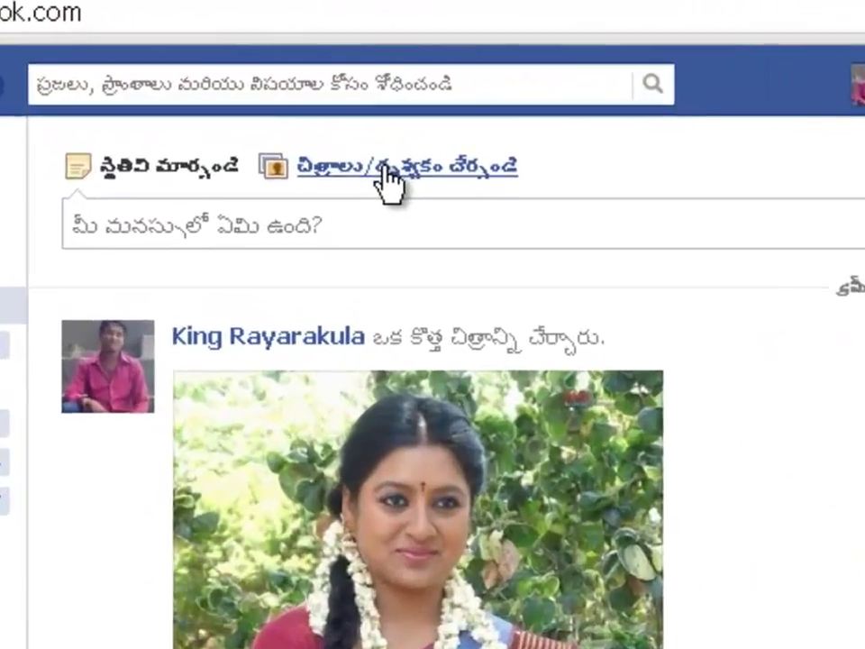
{"action": "left_click", "coordinate": [387, 176]}
{"action": "left_click", "coordinate": [388, 153]}
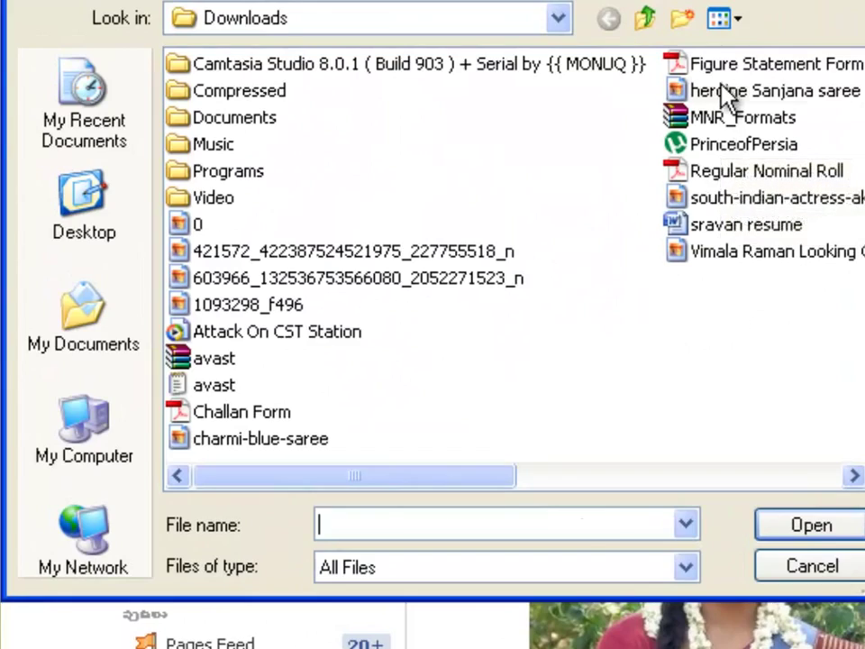
Step: Show the files of the Downloads folder as thumbnails in the upload dialog
{"action": "left_click", "coordinate": [531, 67]}
{"action": "left_click", "coordinate": [725, 18]}
{"action": "left_click", "coordinate": [736, 20]}
{"action": "left_click", "coordinate": [735, 20]}
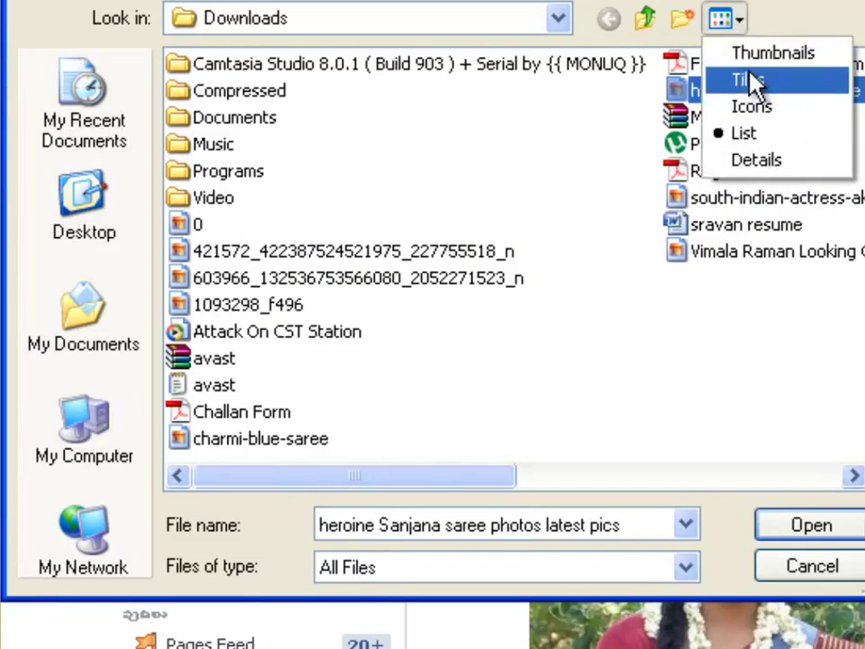
{"action": "left_click", "coordinate": [764, 53]}
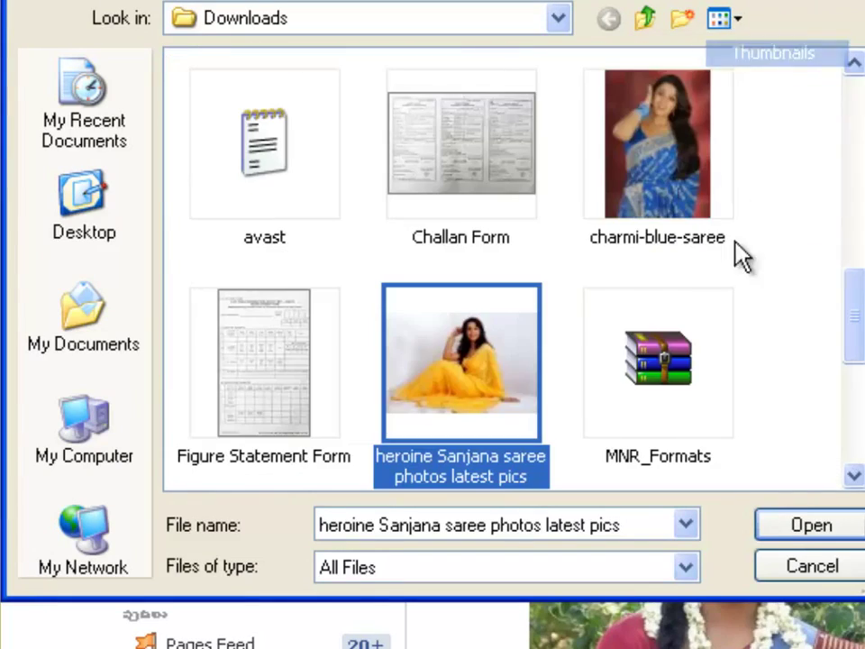
Step: Attach the charmi-blue-saree picture to the new post and publish it
{"action": "left_click", "coordinate": [662, 167]}
{"action": "left_click", "coordinate": [809, 532]}
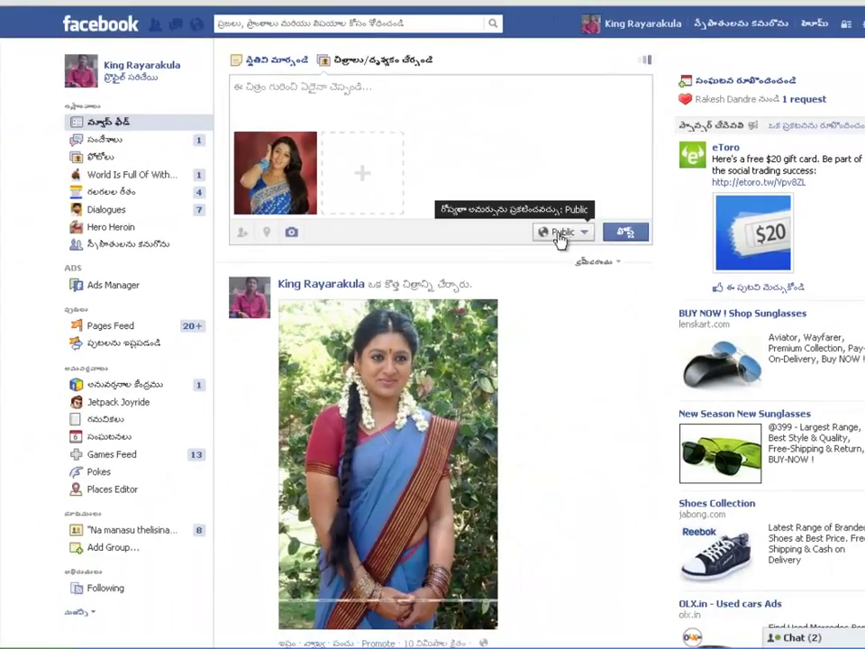
{"action": "left_click", "coordinate": [625, 233]}
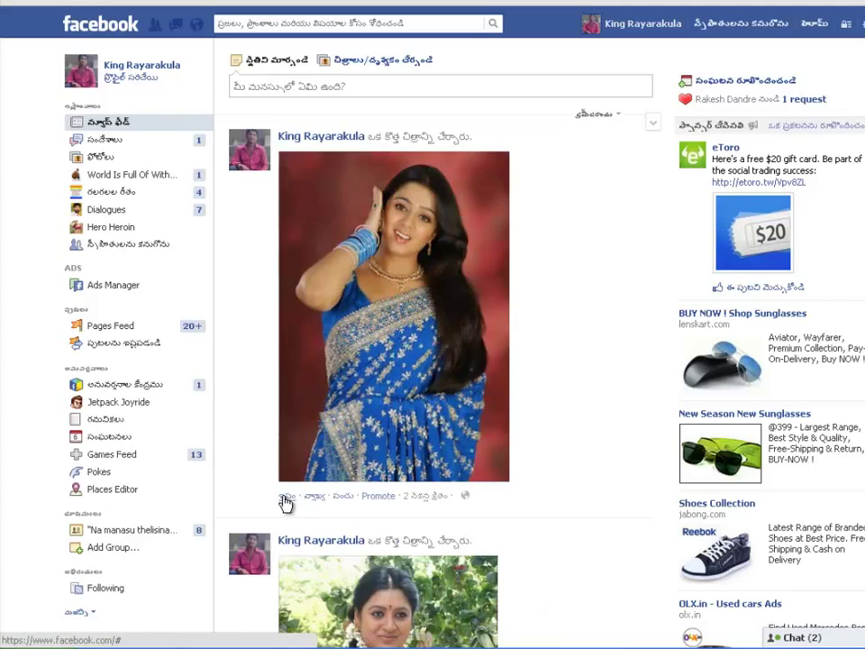
Step: Open the newly posted photo, tag the friend's second account on the face, and finish tagging
{"action": "left_click", "coordinate": [376, 364]}
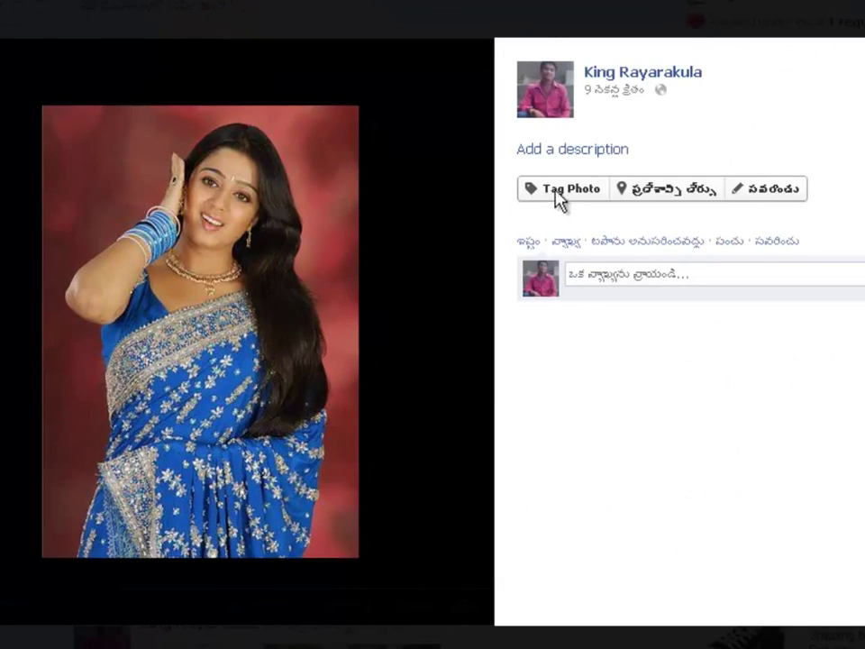
{"action": "left_click", "coordinate": [560, 189]}
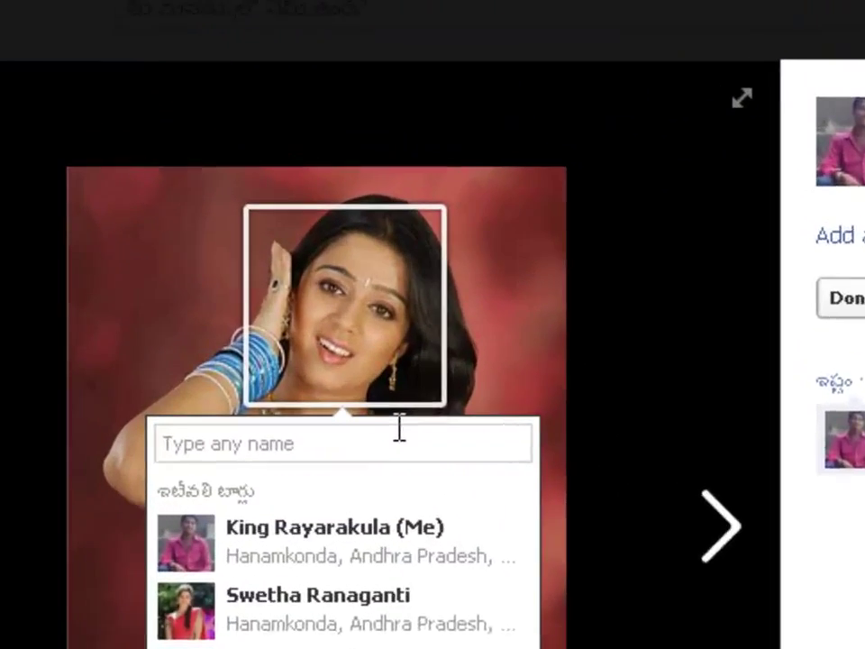
{"action": "type", "text": "jame"}
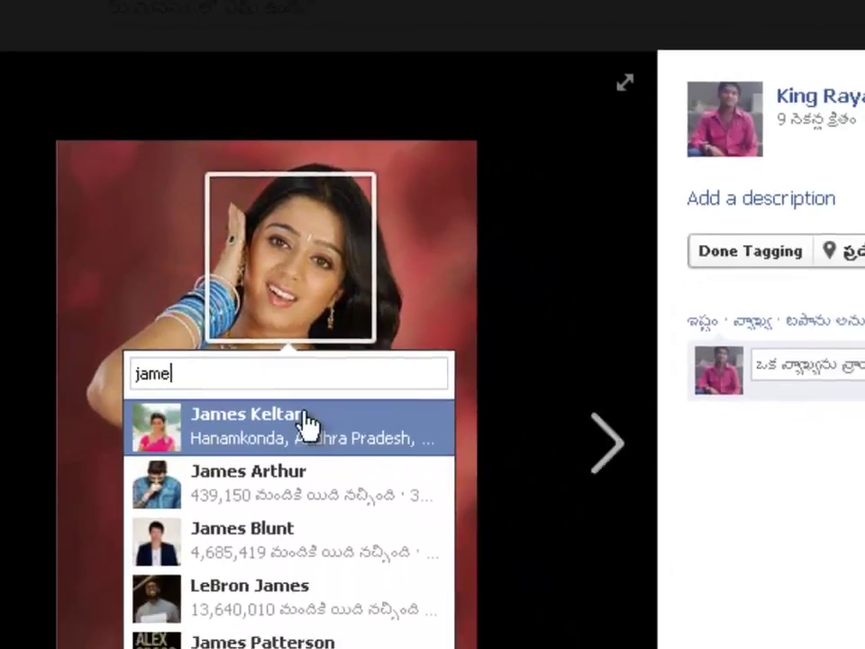
{"action": "left_click", "coordinate": [366, 515]}
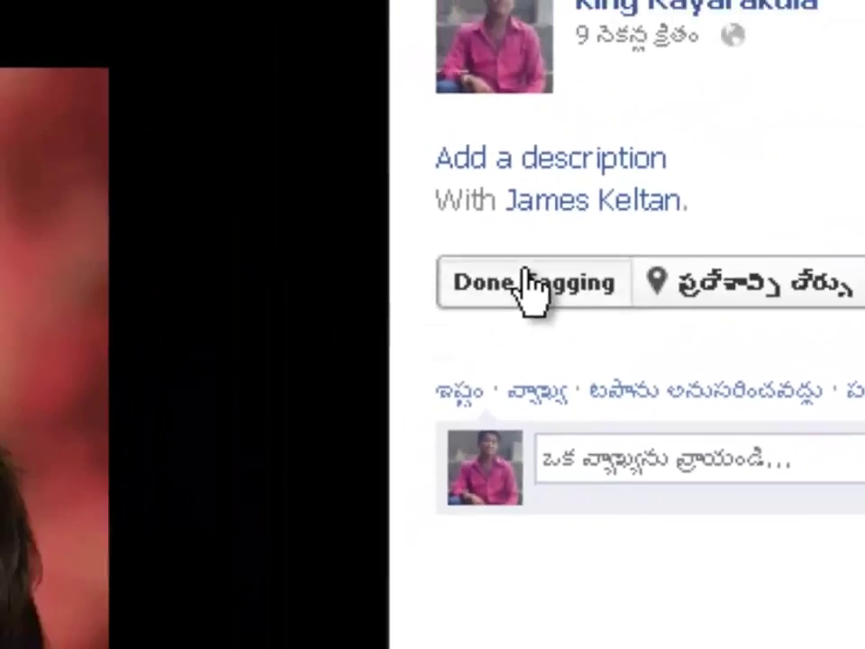
{"action": "left_click", "coordinate": [373, 307]}
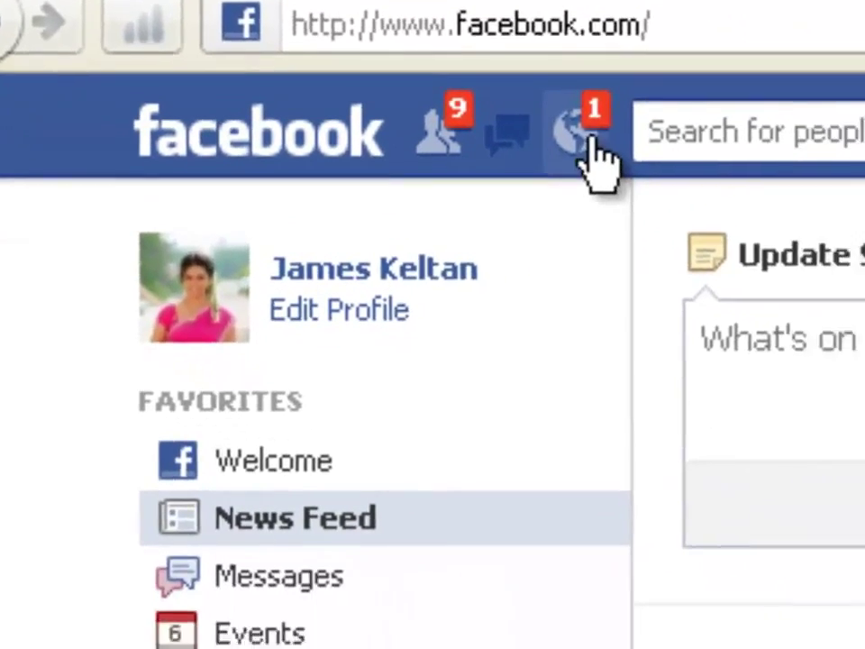
Step: In the second account's Firefox window, open the notification about the newly tagged photo
{"action": "left_click", "coordinate": [696, 209]}
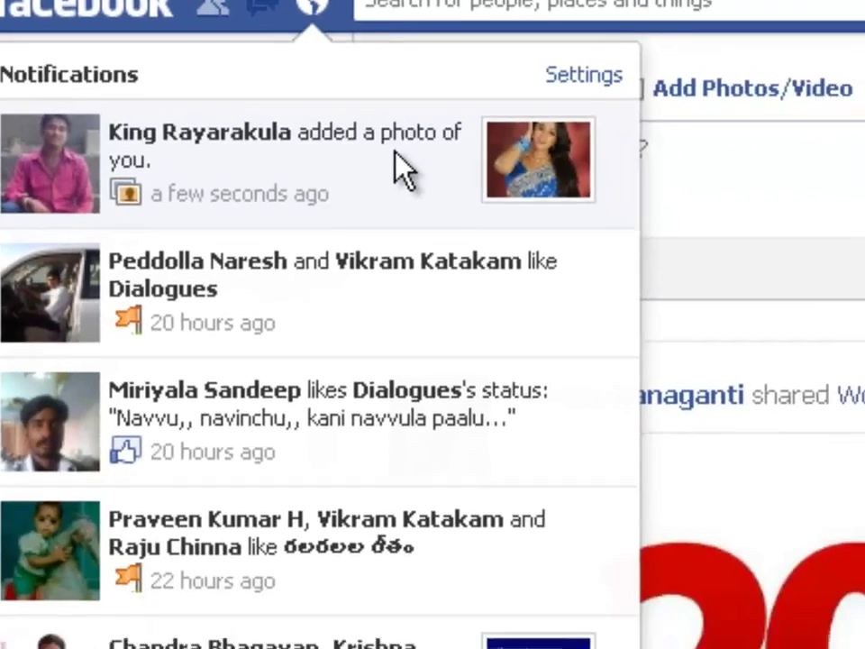
{"action": "left_click", "coordinate": [537, 251]}
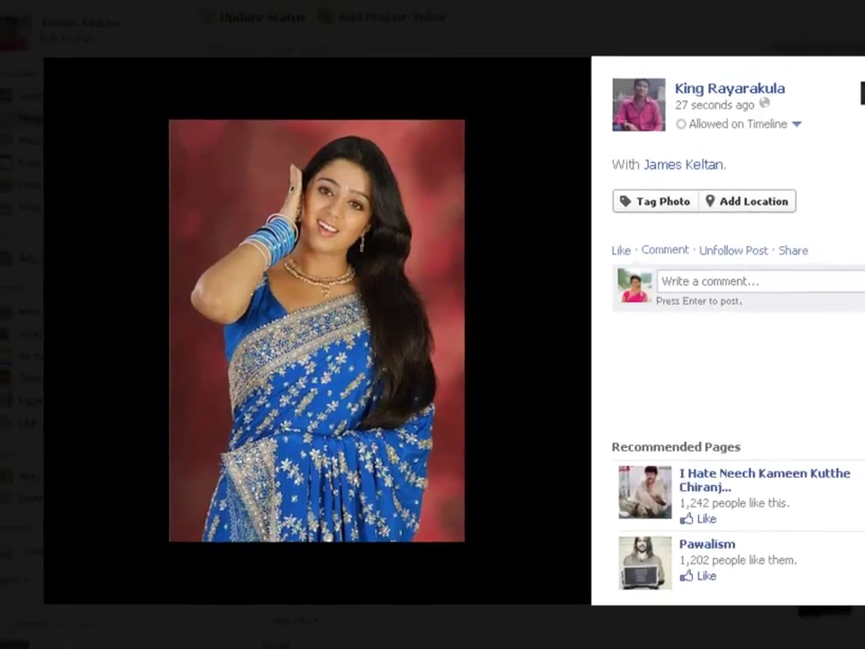
Step: Open the second account's profile timeline and examine the tagged photo among its posts
{"action": "left_click", "coordinate": [794, 2]}
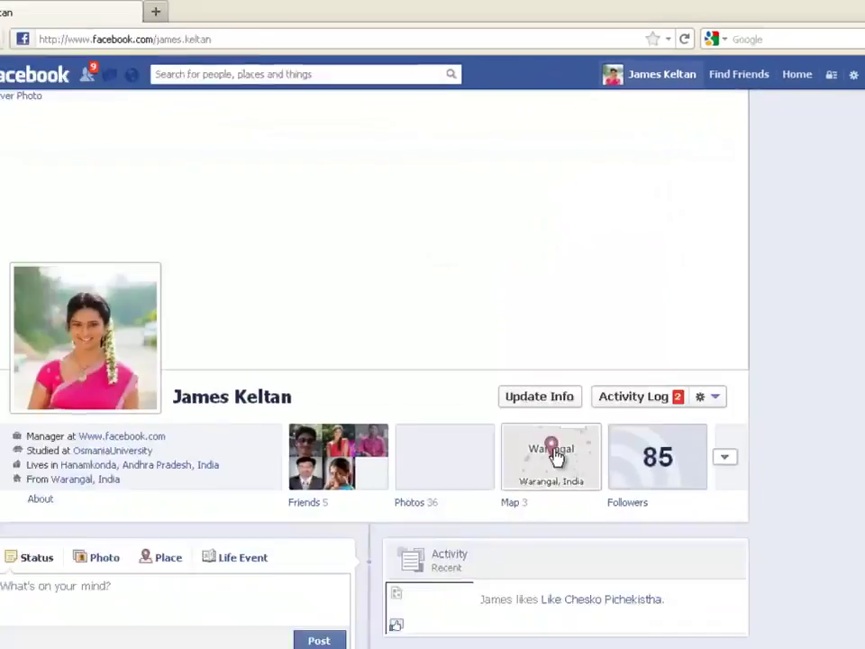
{"action": "scroll", "coordinate": [564, 416], "scroll_direction": "down", "scroll_amount": 3}
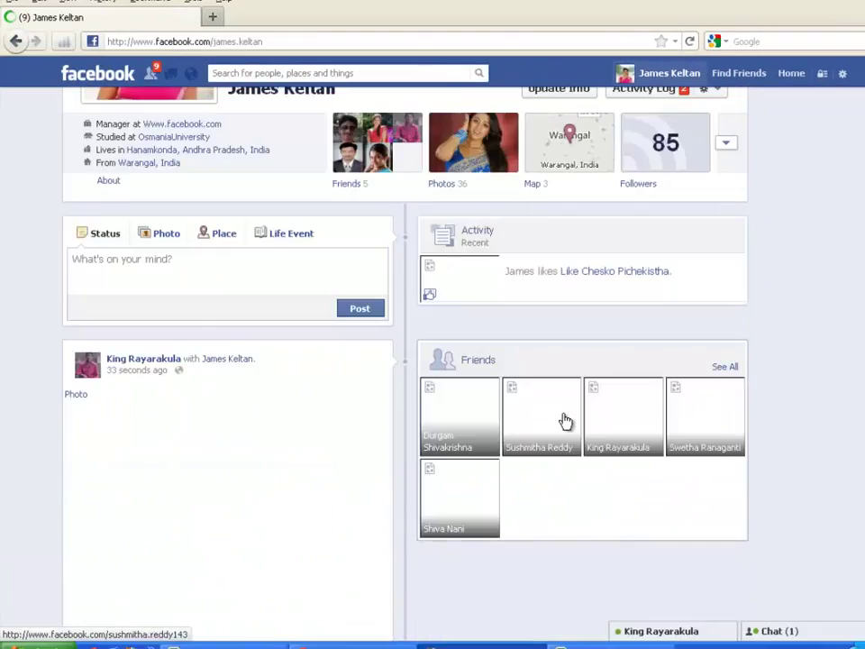
{"action": "scroll", "coordinate": [565, 421], "scroll_direction": "down", "scroll_amount": 3}
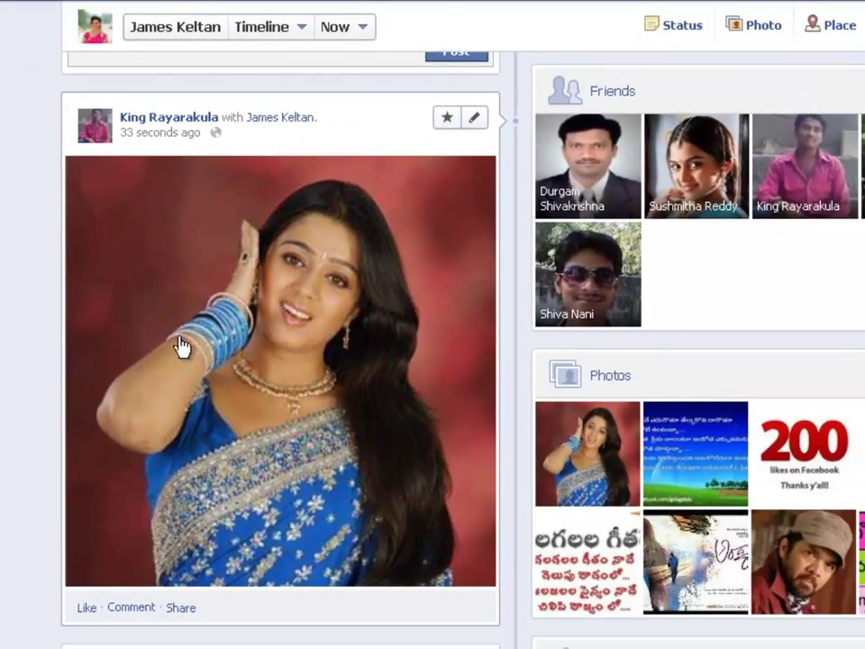
{"action": "scroll", "coordinate": [358, 425], "scroll_direction": "down", "scroll_amount": 3}
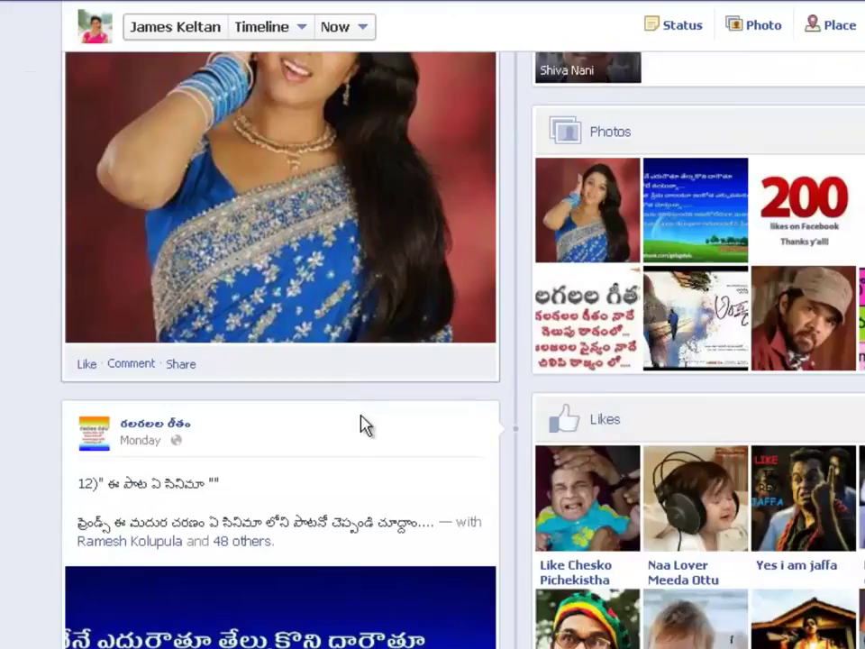
{"action": "scroll", "coordinate": [349, 418], "scroll_direction": "up", "scroll_amount": 5}
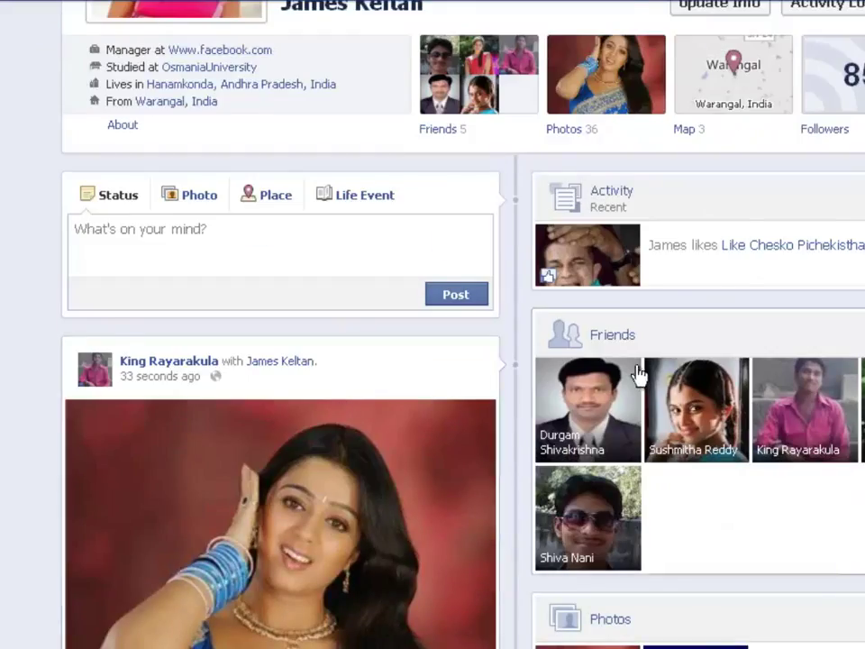
Step: Open the second account's Timeline and Tagging settings and enable the review of posts friends tag it in before they appear on the timeline
{"action": "scroll", "coordinate": [350, 499], "scroll_direction": "down", "scroll_amount": 5}
{"action": "scroll", "coordinate": [433, 361], "scroll_direction": "up", "scroll_amount": 1}
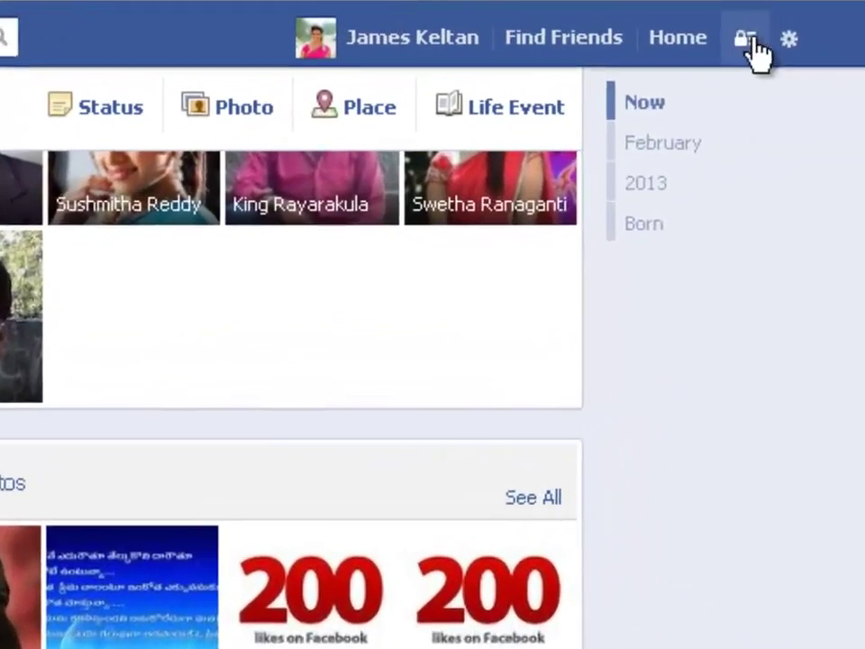
{"action": "left_click", "coordinate": [788, 37]}
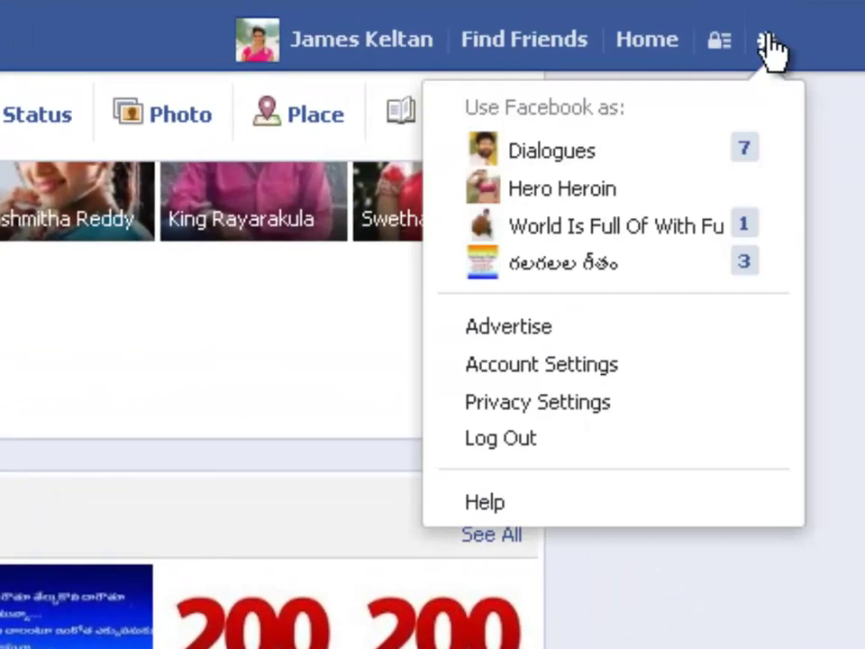
{"action": "left_click", "coordinate": [523, 410]}
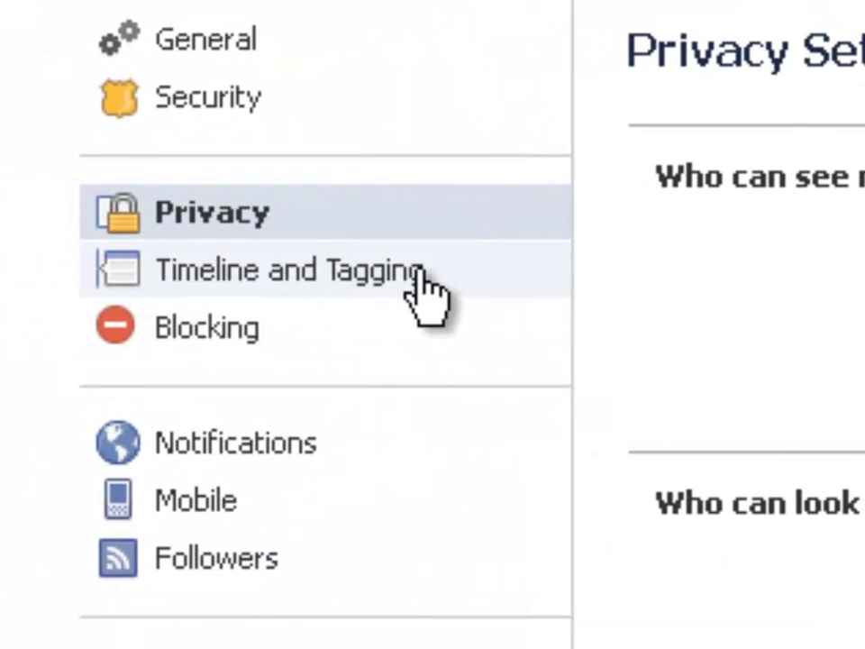
{"action": "left_click", "coordinate": [419, 275]}
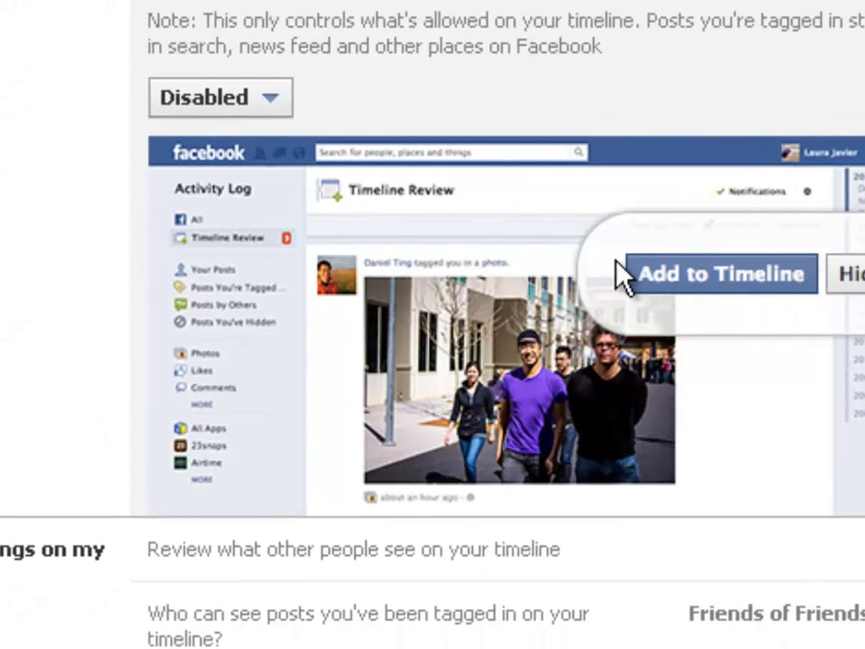
{"action": "left_click", "coordinate": [264, 106]}
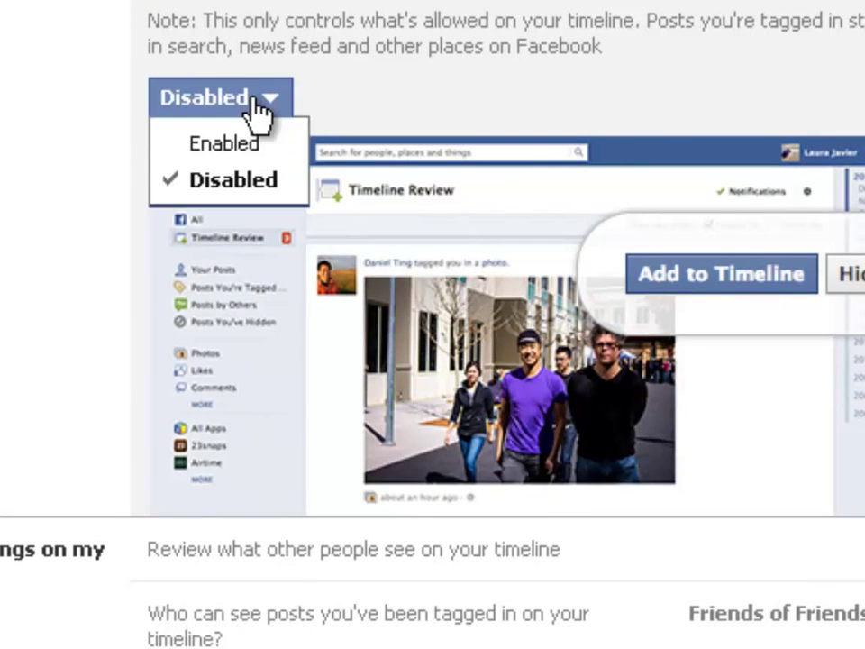
{"action": "left_click", "coordinate": [223, 151]}
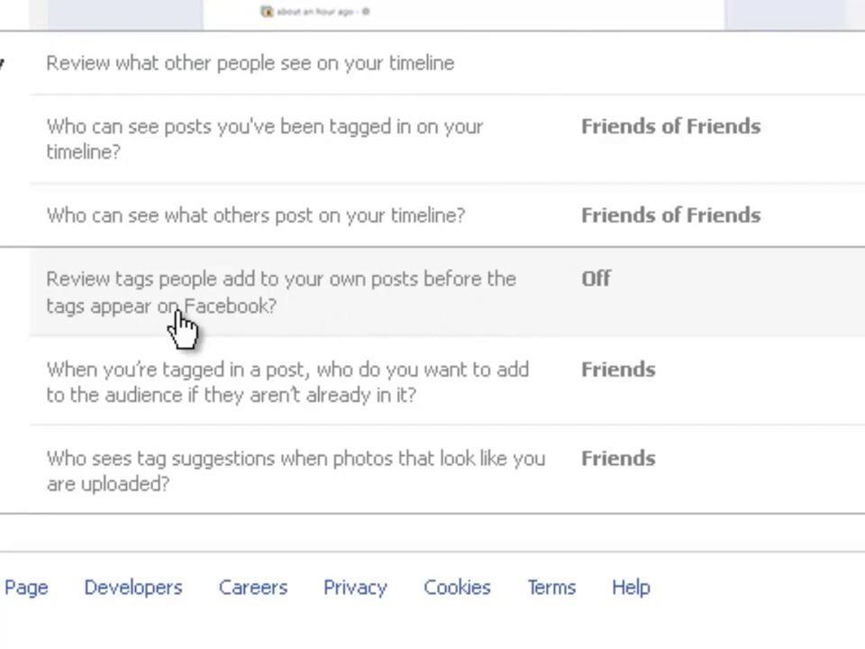
Step: Enable the review of tags people add to the account's own posts, and return to the account's profile timeline
{"action": "left_click", "coordinate": [629, 302]}
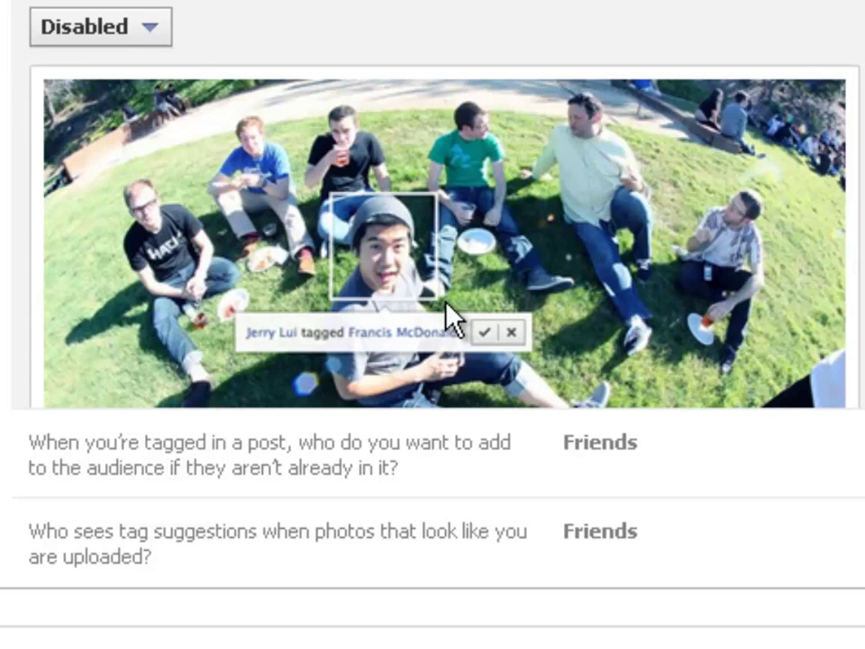
{"action": "left_click", "coordinate": [159, 38]}
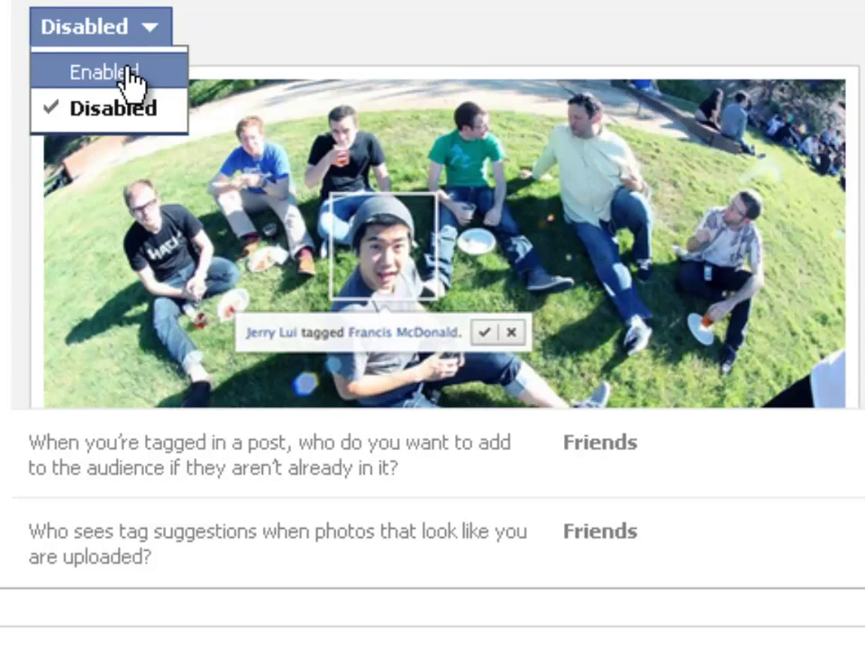
{"action": "left_click", "coordinate": [129, 74]}
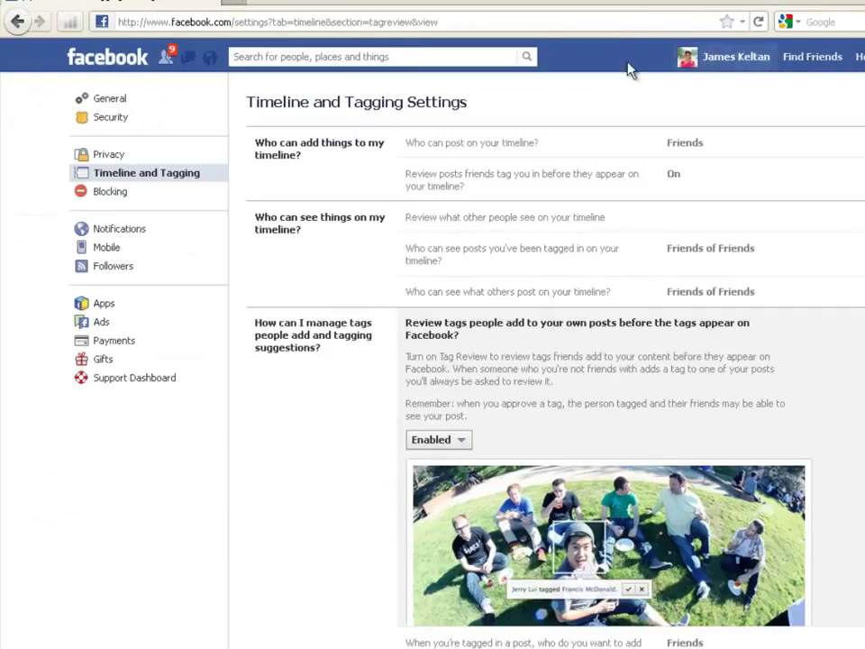
{"action": "left_click", "coordinate": [746, 58]}
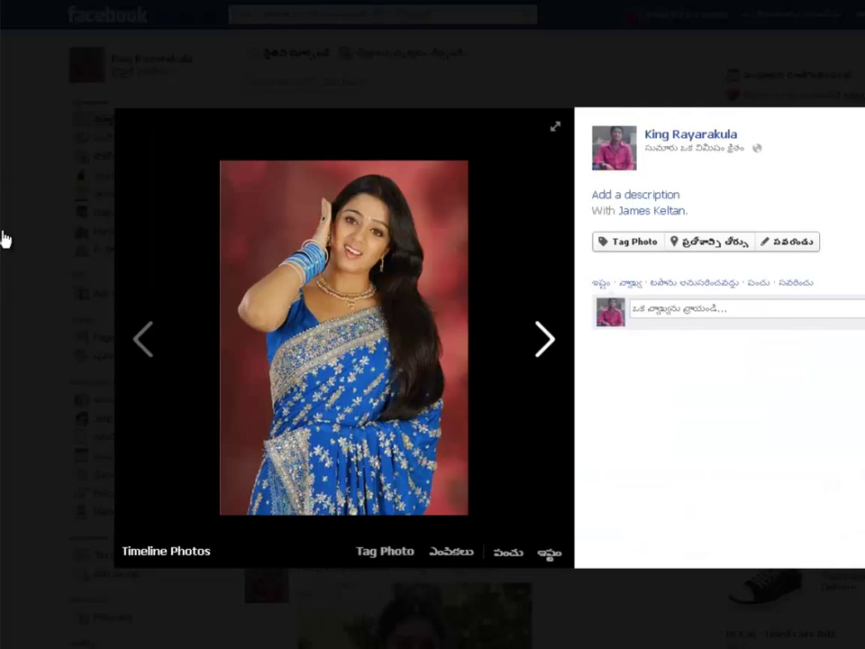
Step: In the first account's Chrome window, close the photo viewer and try to attach the picture named 0 from Downloads to a new post
{"action": "left_click", "coordinate": [858, 119]}
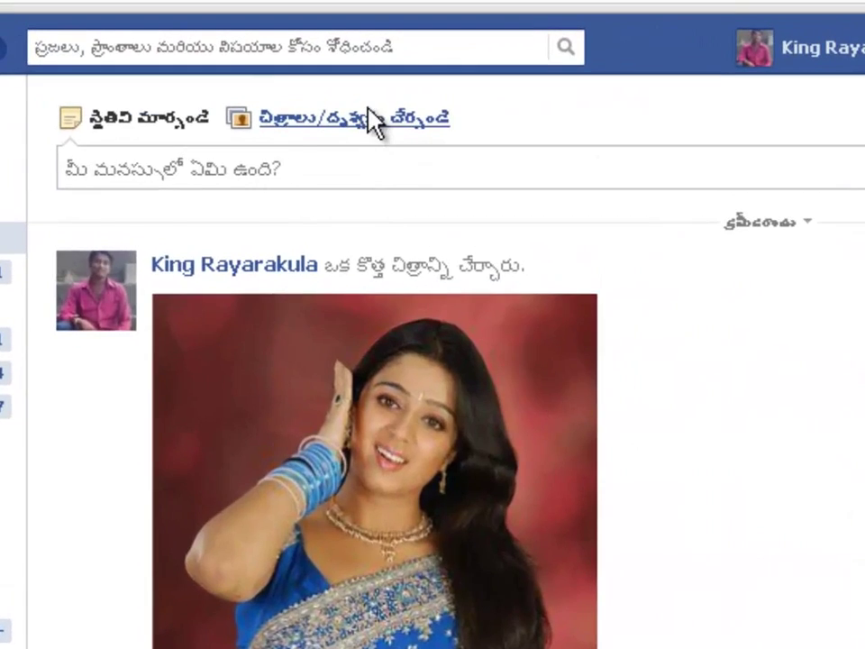
{"action": "left_click", "coordinate": [422, 54]}
{"action": "left_click", "coordinate": [227, 219]}
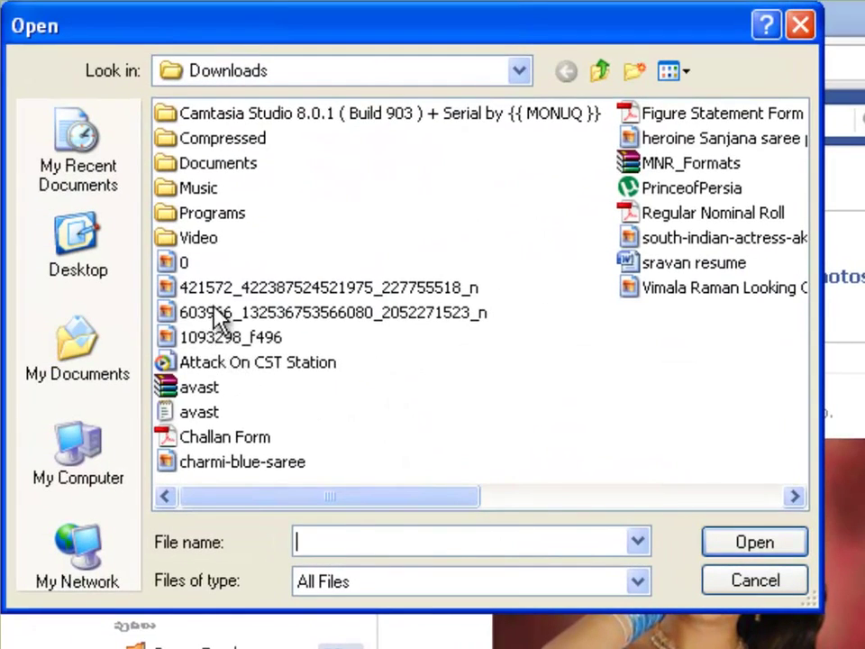
{"action": "left_click", "coordinate": [216, 317]}
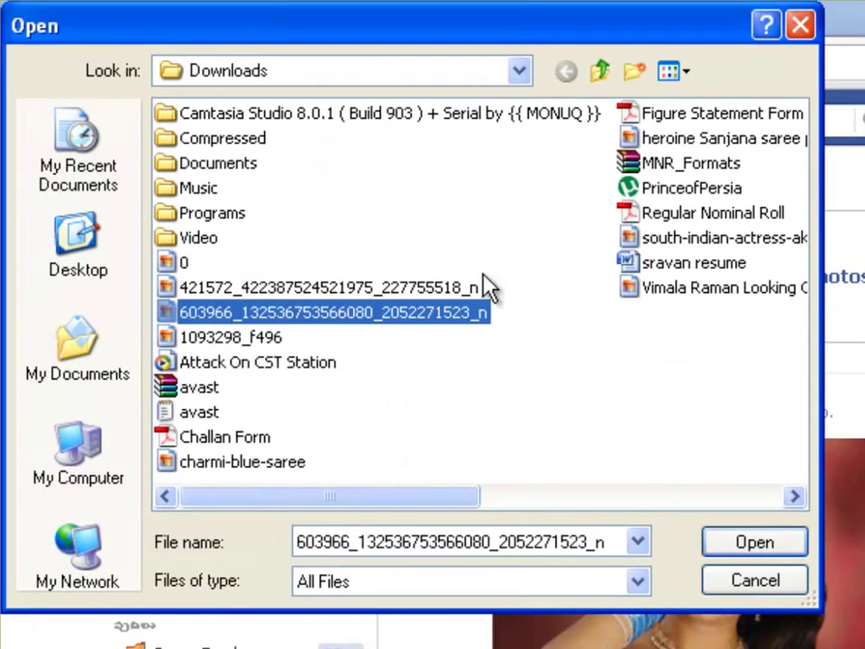
{"action": "left_click", "coordinate": [680, 74]}
{"action": "left_click", "coordinate": [694, 104]}
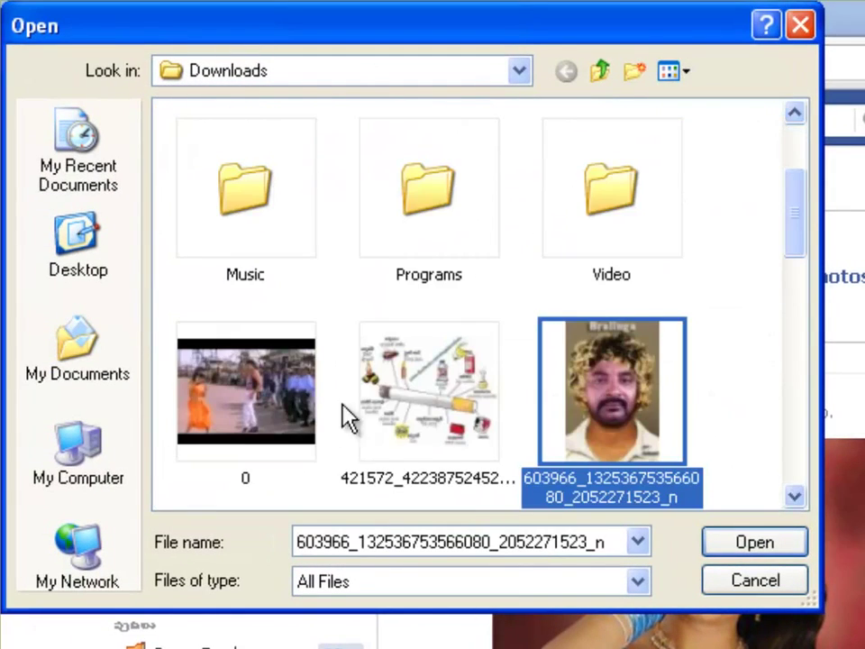
{"action": "left_click", "coordinate": [249, 369]}
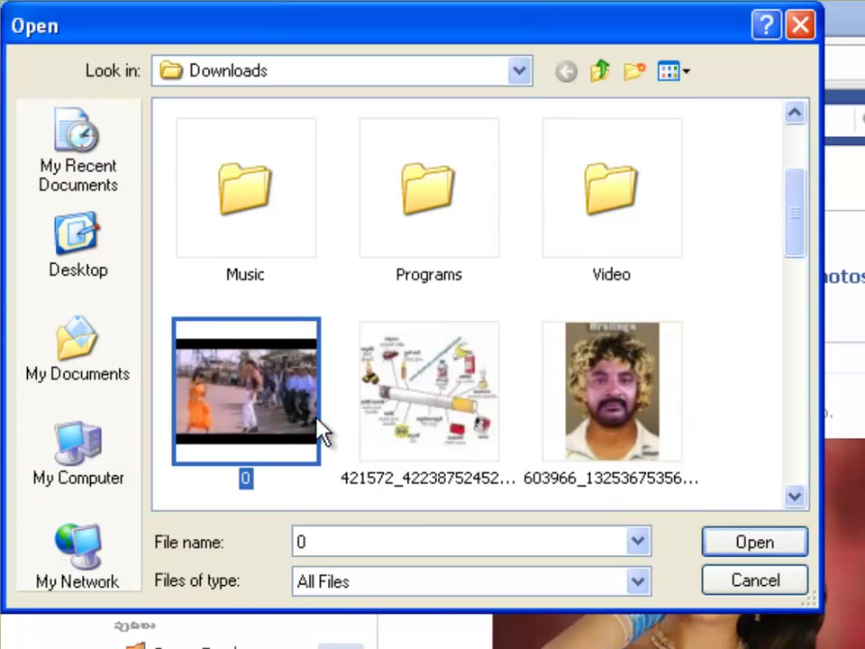
{"action": "left_click", "coordinate": [755, 542]}
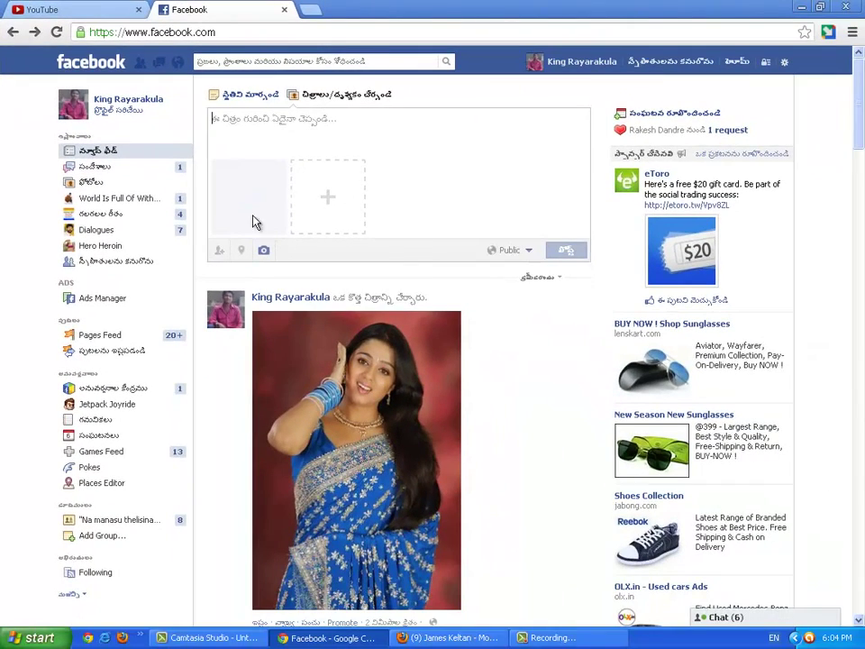
Step: Switch to the second account's Firefox window and examine the posts on its profile timeline
{"action": "left_click", "coordinate": [432, 636]}
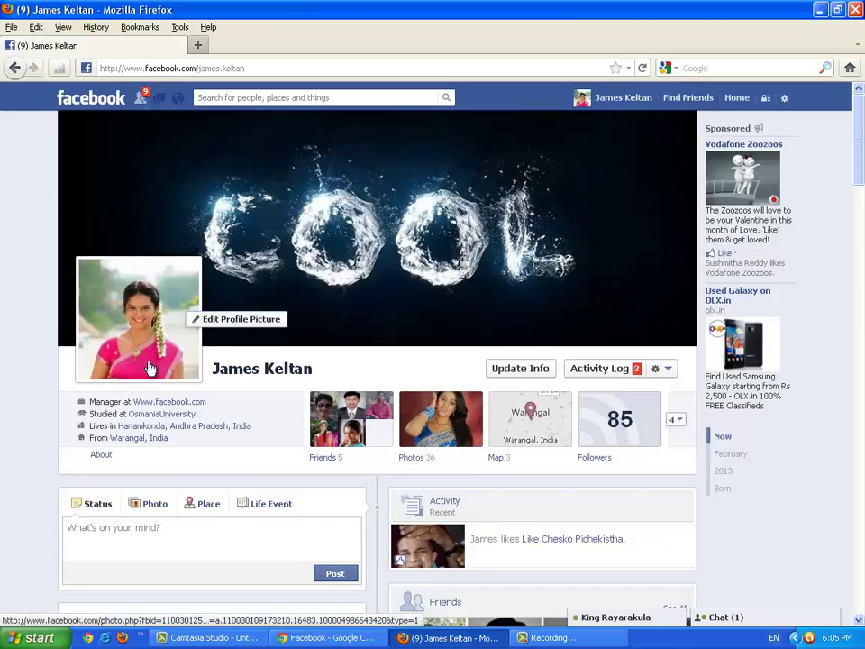
{"action": "scroll", "coordinate": [263, 370], "scroll_direction": "down", "scroll_amount": 5}
{"action": "scroll", "coordinate": [295, 379], "scroll_direction": "down", "scroll_amount": 4}
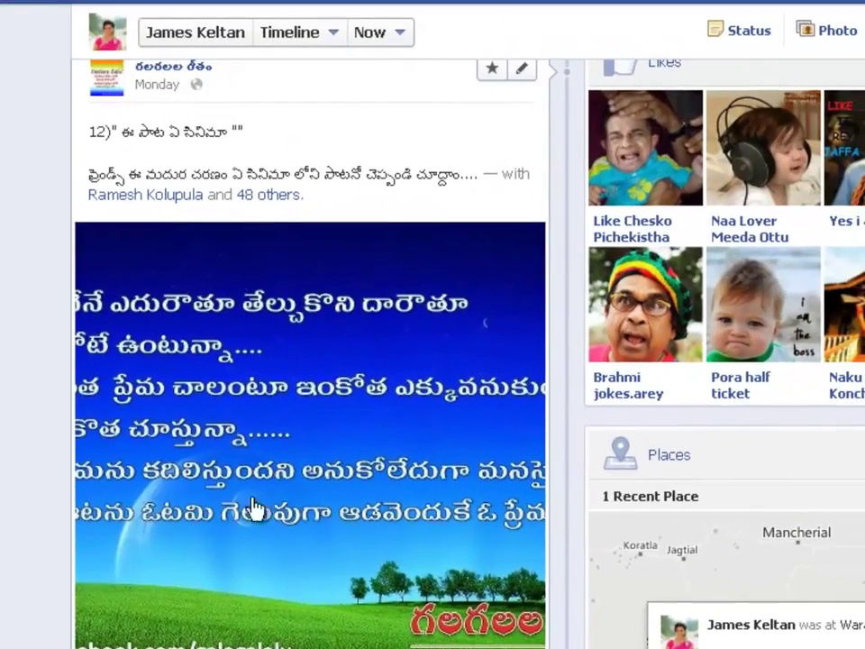
{"action": "scroll", "coordinate": [267, 459], "scroll_direction": "up", "scroll_amount": 4}
{"action": "scroll", "coordinate": [112, 315], "scroll_direction": "down", "scroll_amount": 6}
{"action": "scroll", "coordinate": [339, 500], "scroll_direction": "down", "scroll_amount": 5}
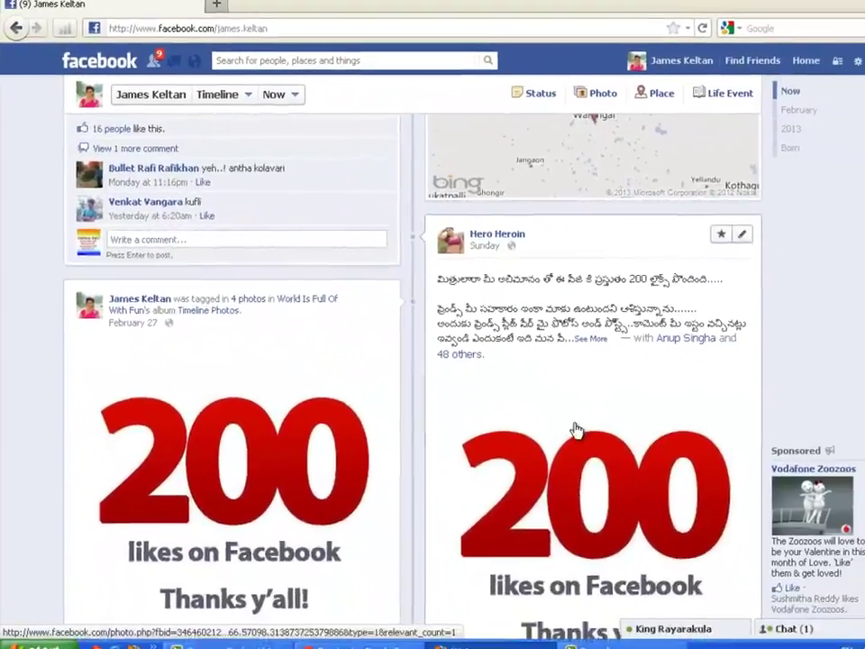
{"action": "scroll", "coordinate": [291, 465], "scroll_direction": "down", "scroll_amount": 7}
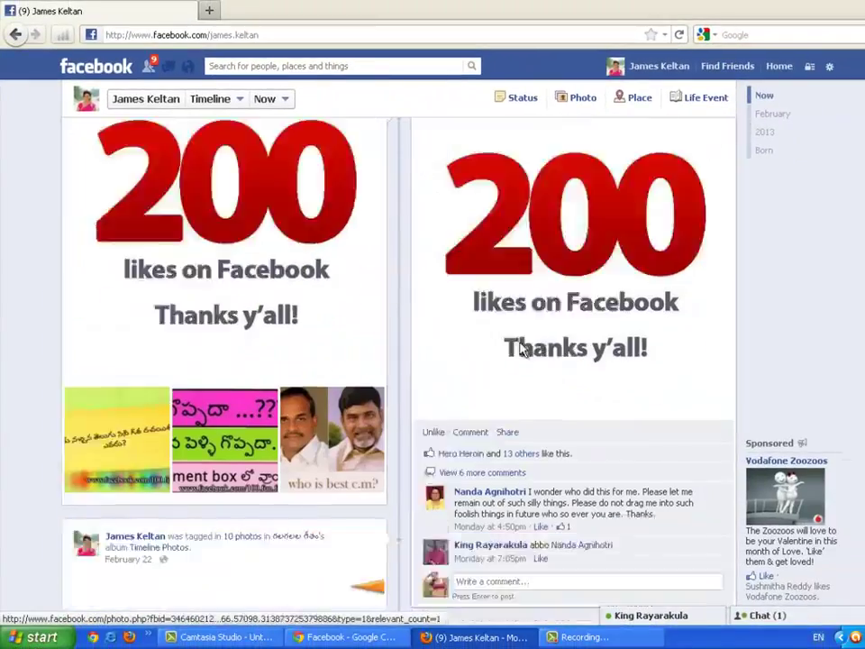
{"action": "scroll", "coordinate": [255, 358], "scroll_direction": "up", "scroll_amount": 15}
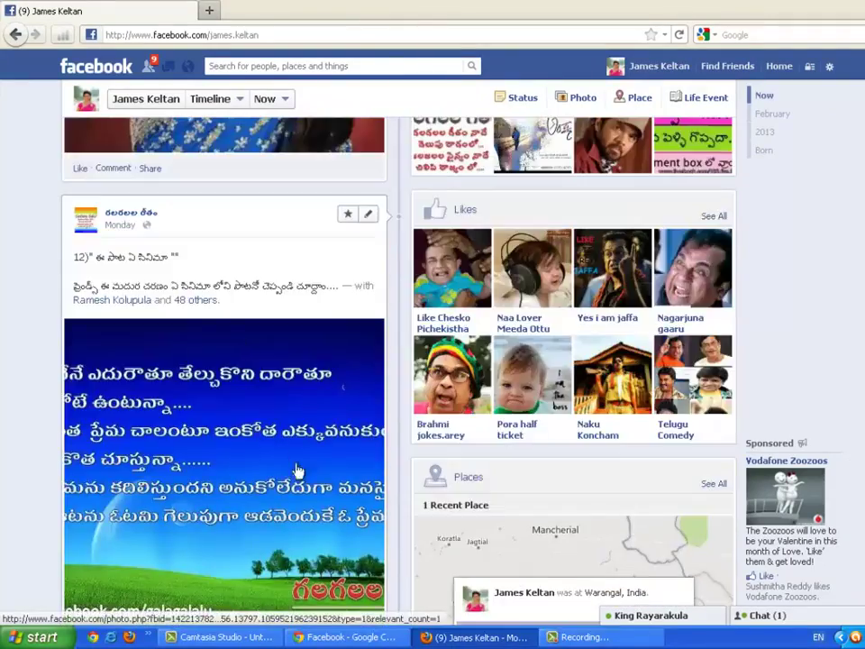
{"action": "scroll", "coordinate": [225, 288], "scroll_direction": "up", "scroll_amount": 5}
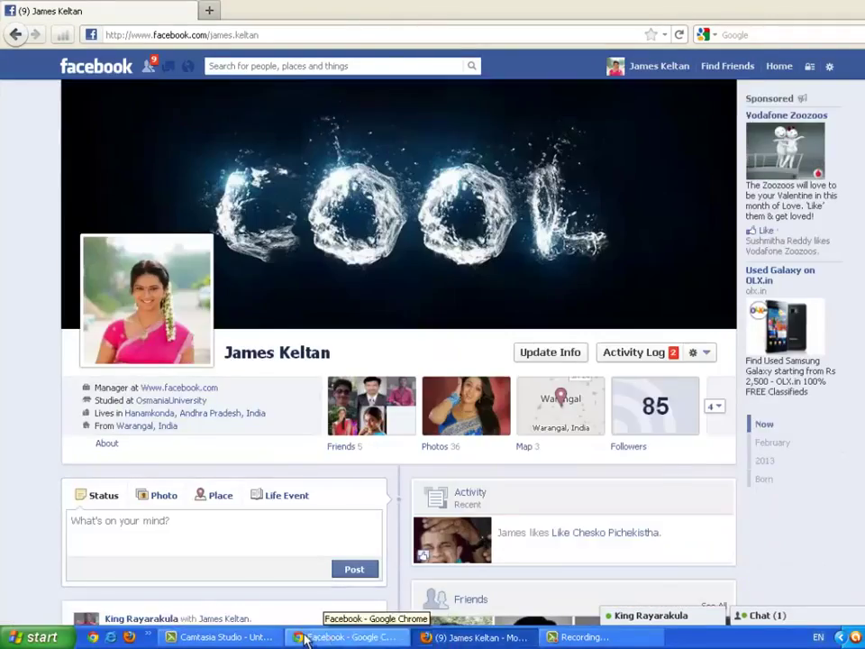
Step: Return to the first account's Chrome window and reload the page, discarding the unfinished photo post
{"action": "left_click", "coordinate": [347, 637]}
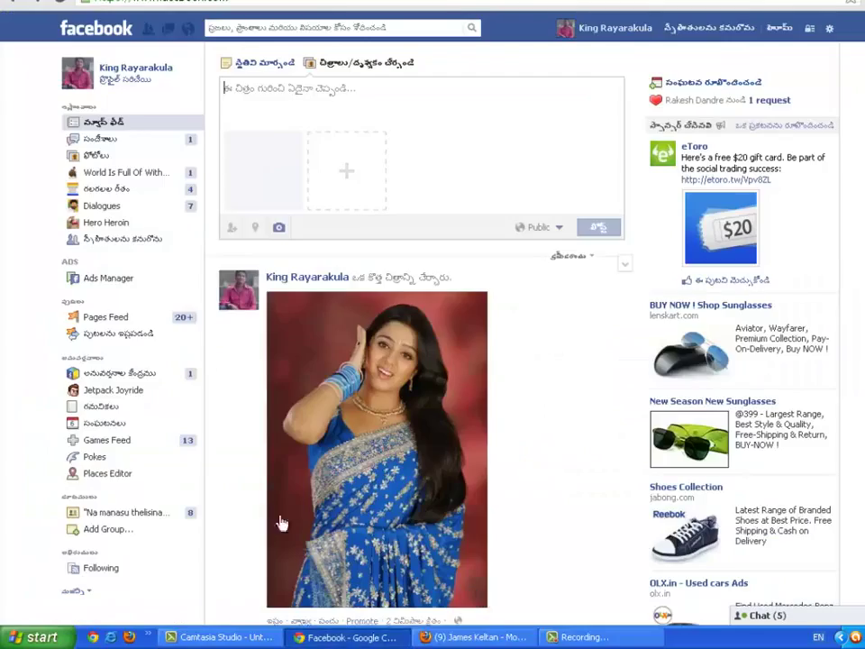
{"action": "left_click", "coordinate": [54, 4]}
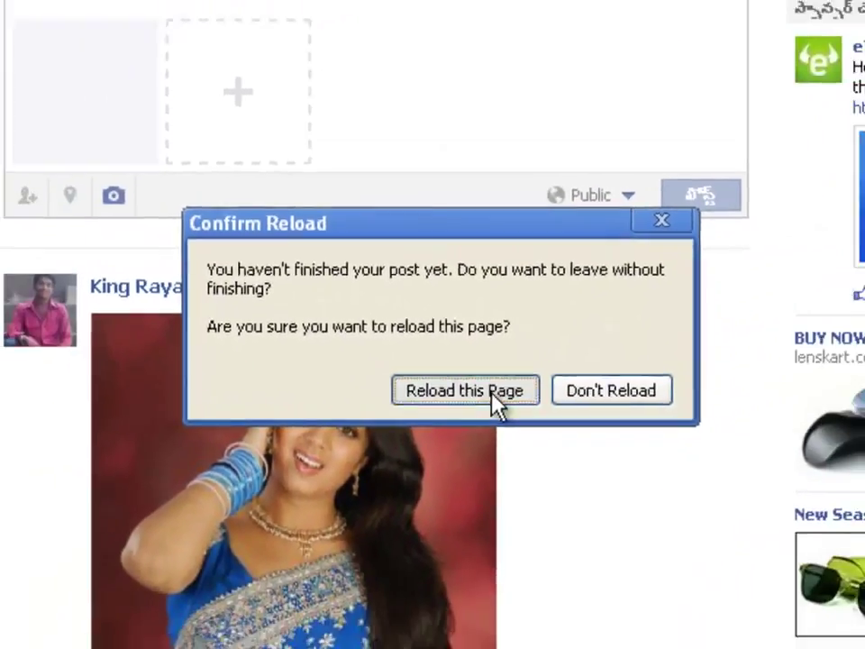
{"action": "left_click", "coordinate": [523, 431]}
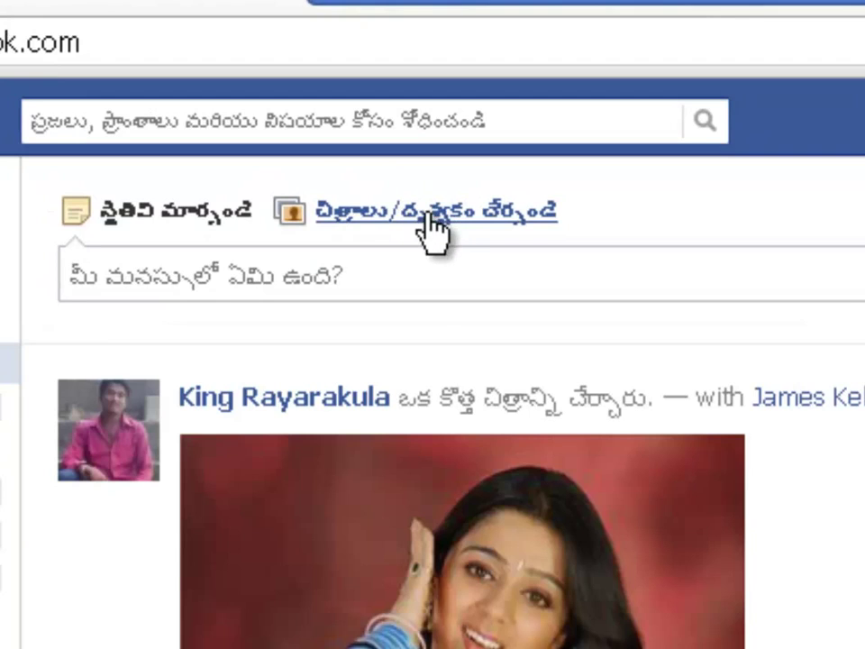
{"action": "left_click", "coordinate": [399, 241]}
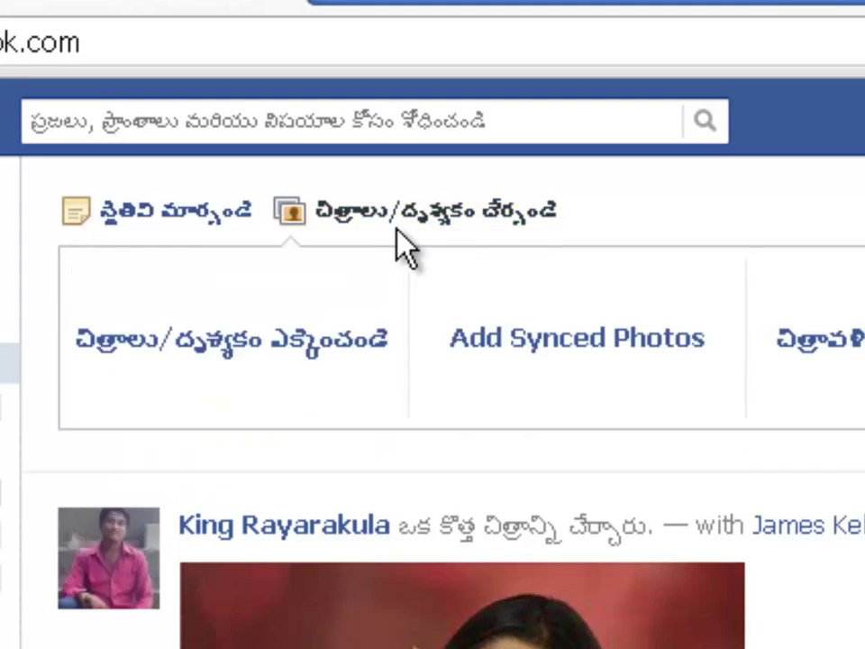
{"action": "left_click", "coordinate": [230, 333]}
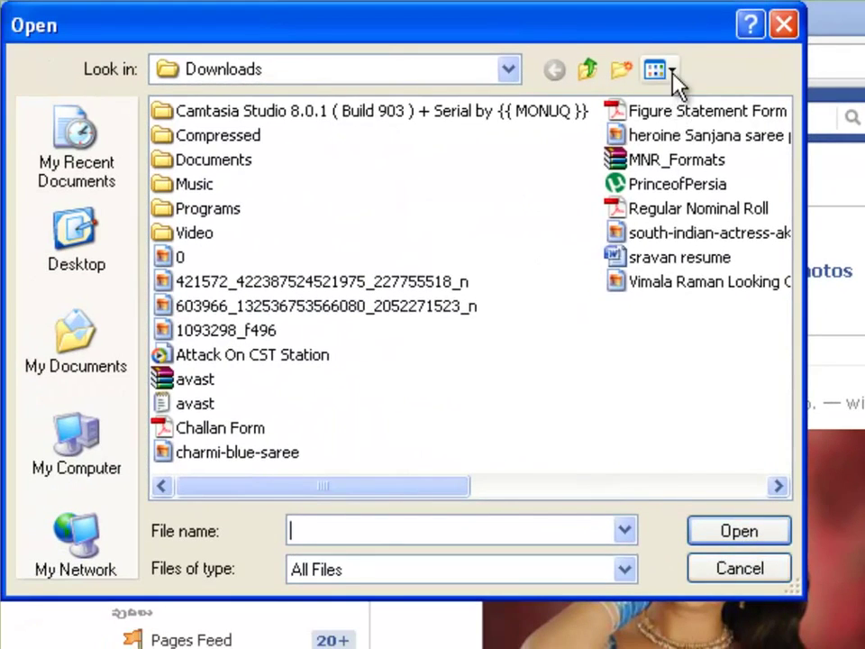
{"action": "left_click", "coordinate": [674, 70]}
{"action": "left_click", "coordinate": [687, 101]}
{"action": "left_click_drag", "start_coordinate": [781, 215], "coordinate": [786, 259]}
{"action": "scroll", "coordinate": [570, 257], "scroll_direction": "down", "scroll_amount": 3}
{"action": "left_click", "coordinate": [436, 155]}
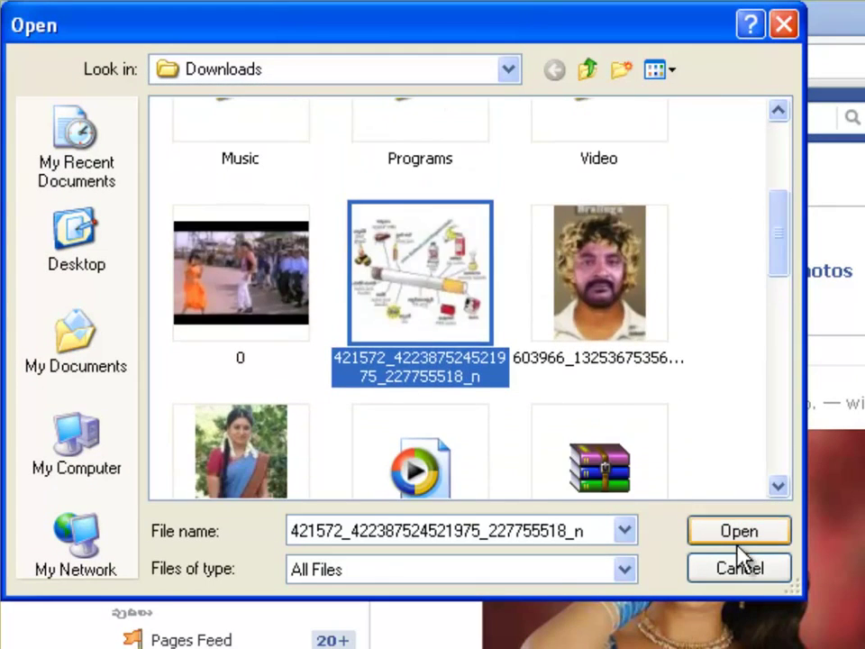
{"action": "left_click", "coordinate": [739, 541]}
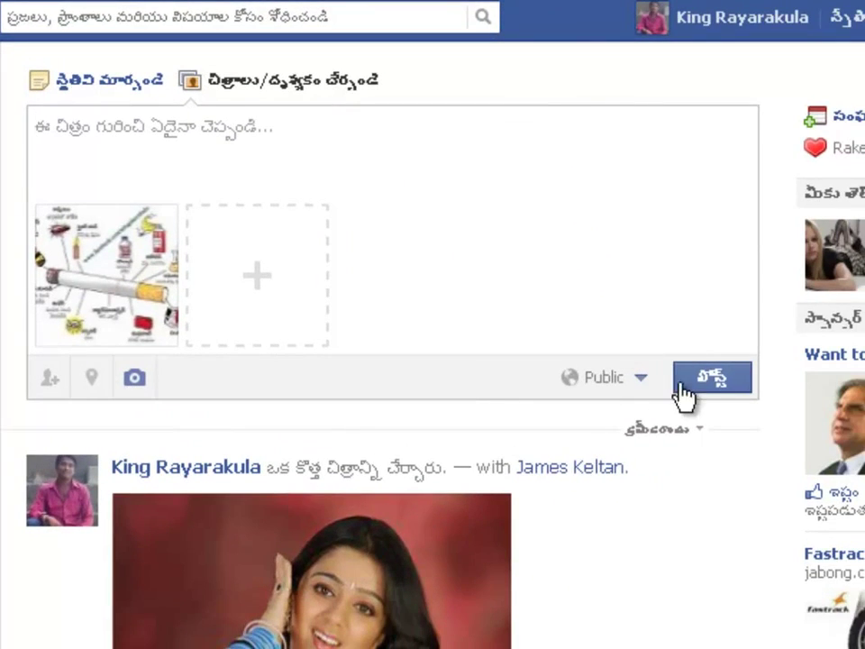
{"action": "left_click", "coordinate": [721, 380]}
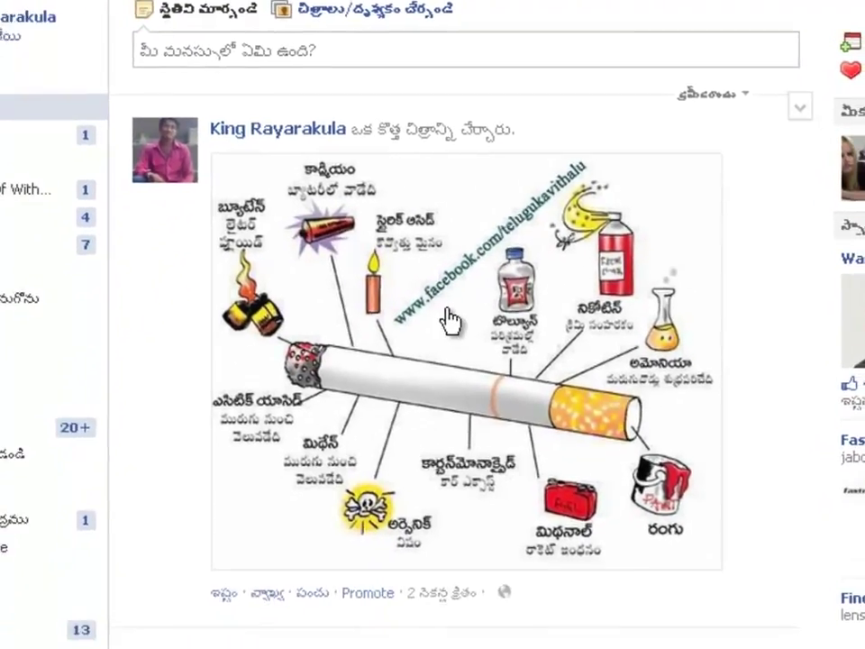
Step: Open the newly posted cigarette picture, tag the friend's second account on it, and finish tagging
{"action": "left_click", "coordinate": [431, 361]}
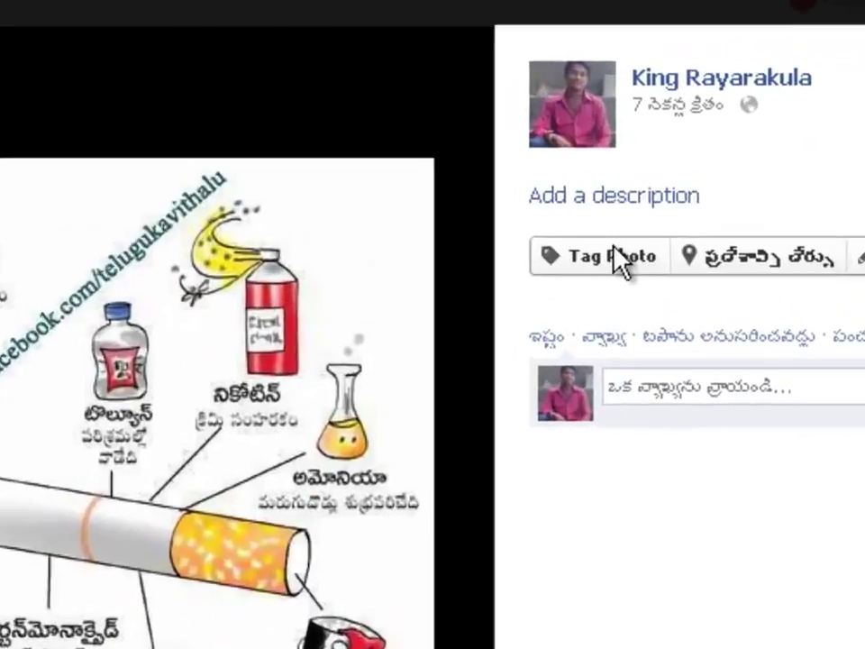
{"action": "left_click", "coordinate": [604, 257]}
{"action": "left_click", "coordinate": [15, 326]}
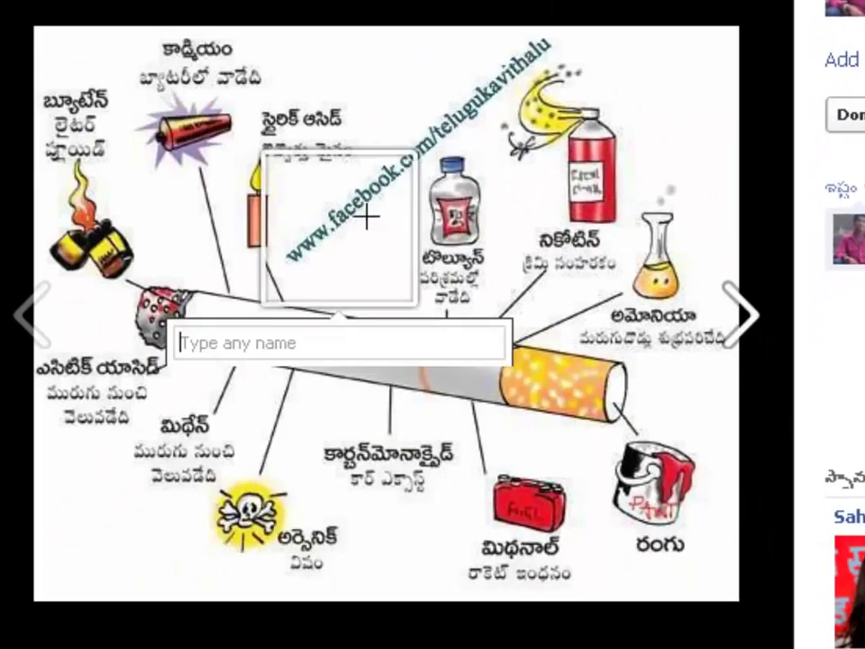
{"action": "type", "text": "jame"}
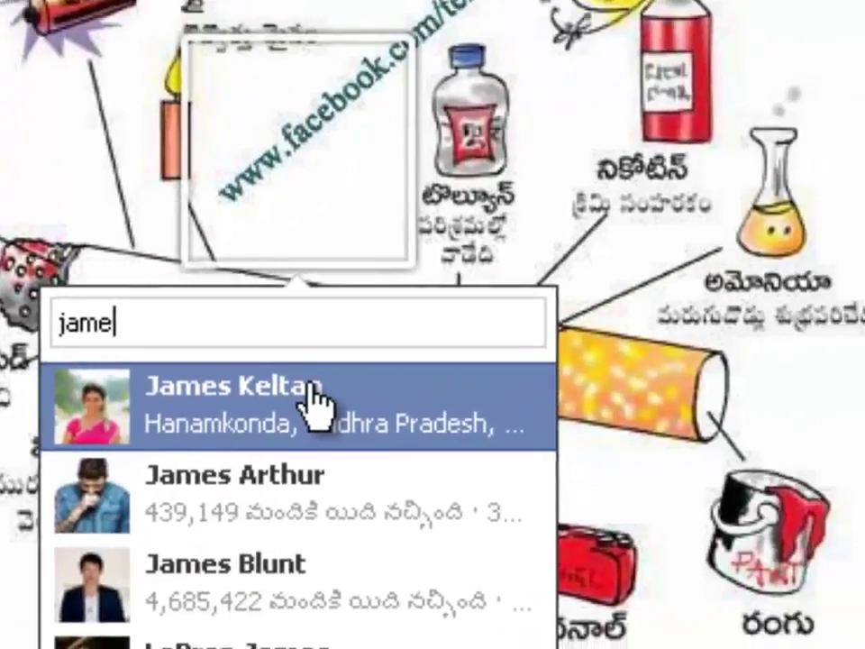
{"action": "left_click", "coordinate": [348, 398]}
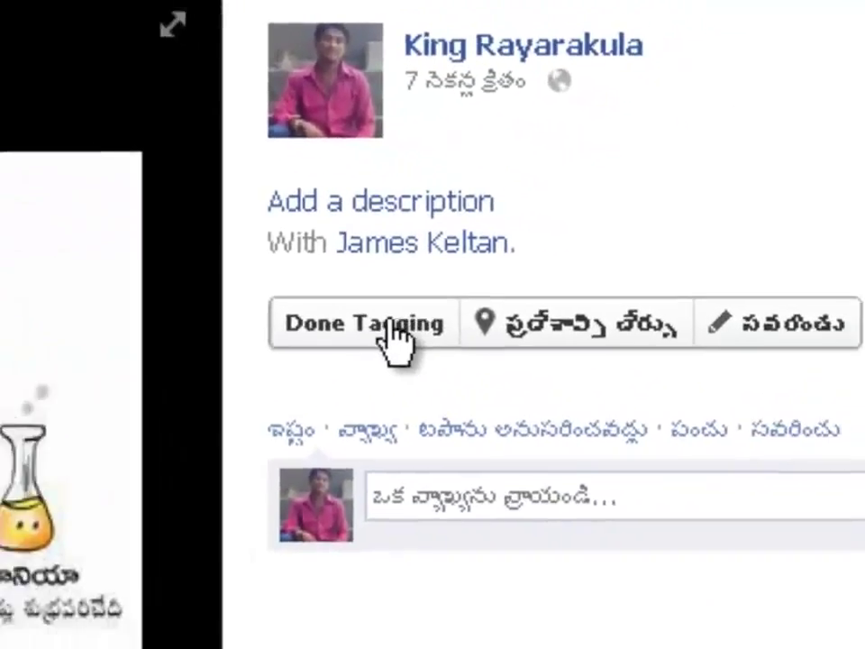
{"action": "left_click", "coordinate": [591, 240]}
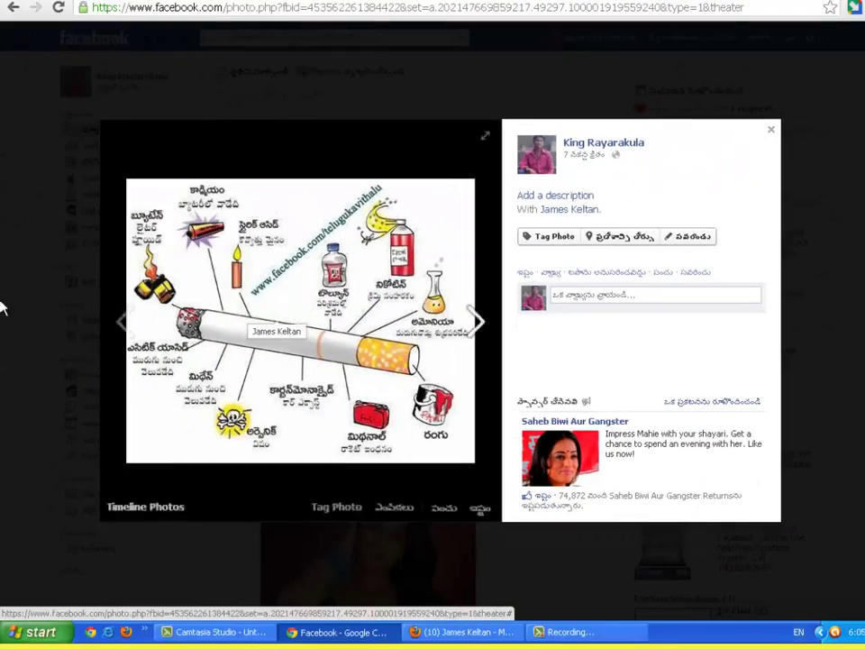
Step: Switch to the second account's Firefox window, open the photo tag notification in Timeline Review, and go through the introductory tips
{"action": "left_click", "coordinate": [465, 633]}
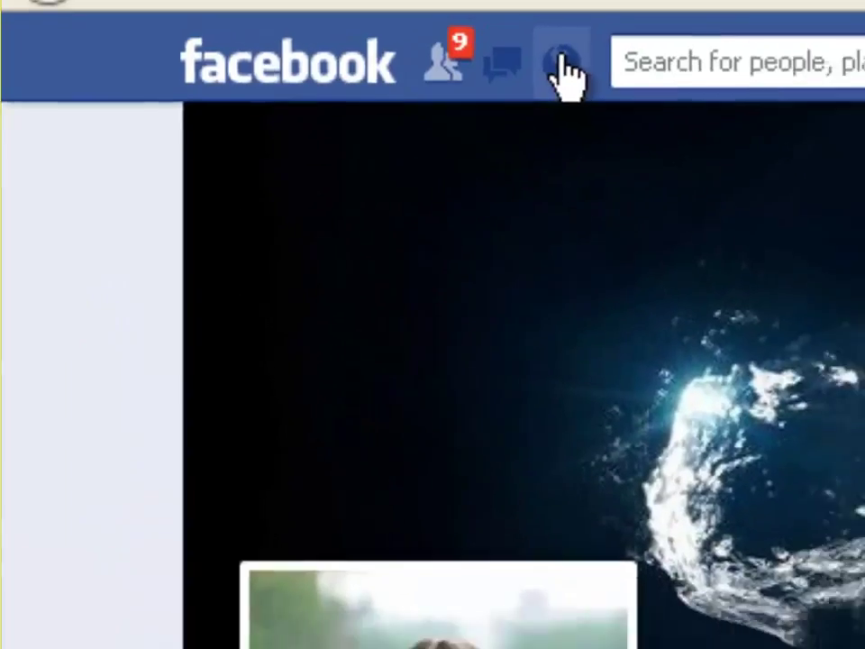
{"action": "left_click", "coordinate": [565, 66]}
{"action": "left_click", "coordinate": [567, 289]}
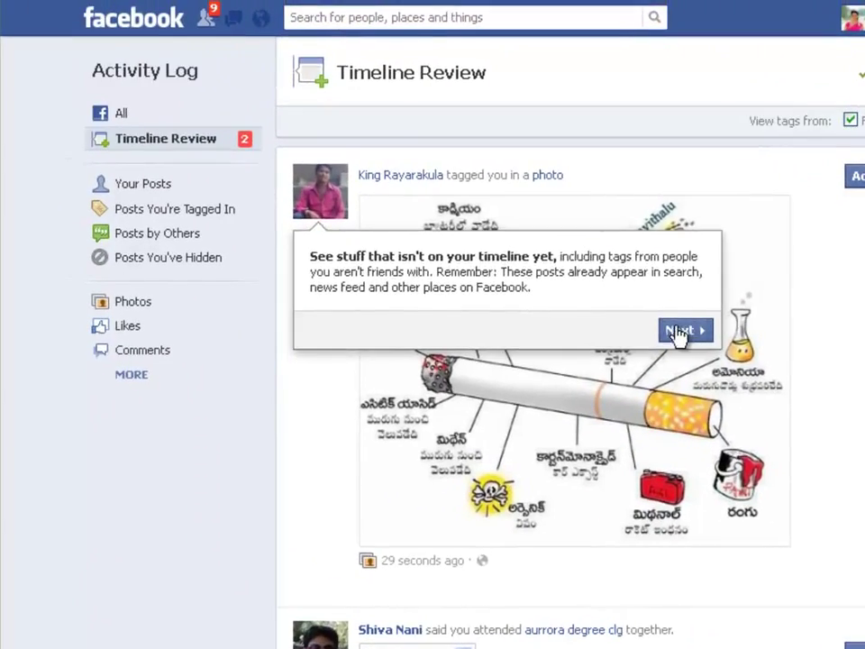
{"action": "left_click", "coordinate": [679, 332]}
{"action": "left_click", "coordinate": [802, 252]}
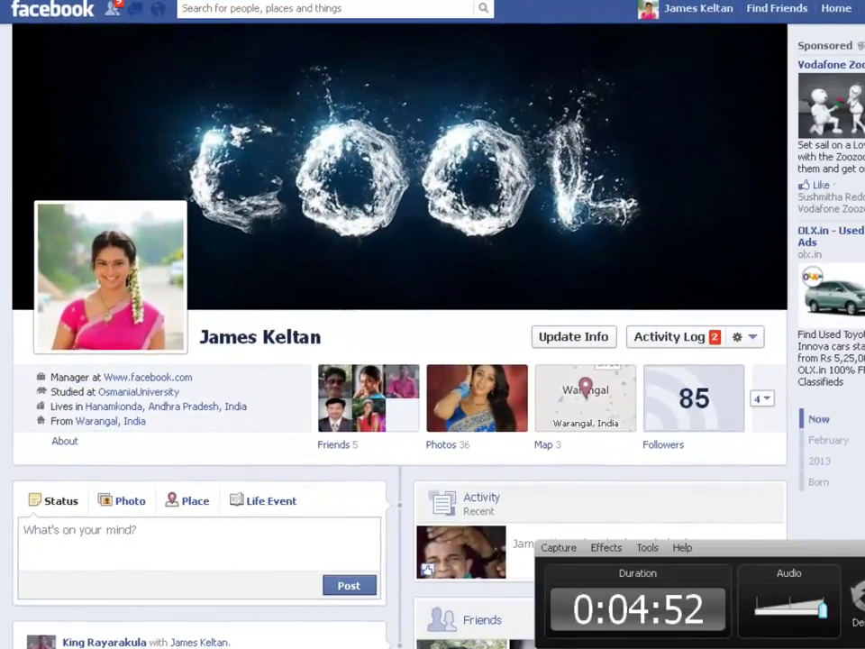
Step: Examine the posts and photos on the second account's profile timeline for the newly tagged cigarette picture
{"action": "scroll", "coordinate": [257, 509], "scroll_direction": "down", "scroll_amount": 5}
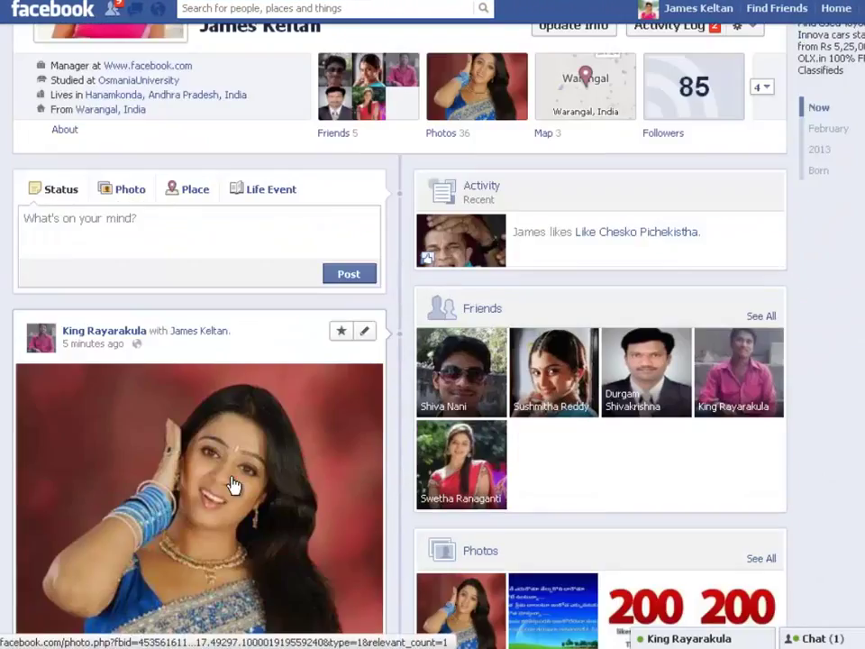
{"action": "scroll", "coordinate": [298, 451], "scroll_direction": "down", "scroll_amount": 6}
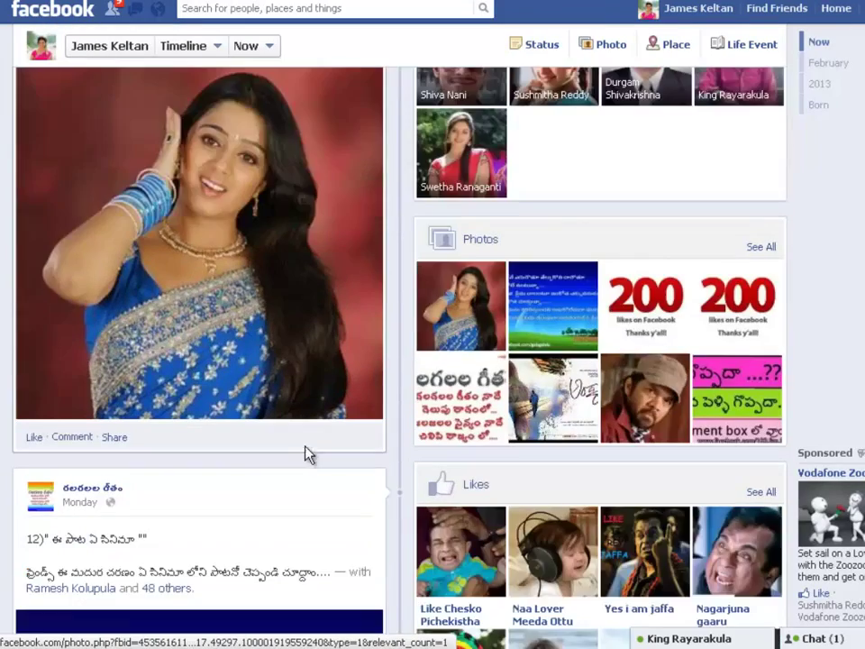
{"action": "scroll", "coordinate": [541, 451], "scroll_direction": "up", "scroll_amount": 4}
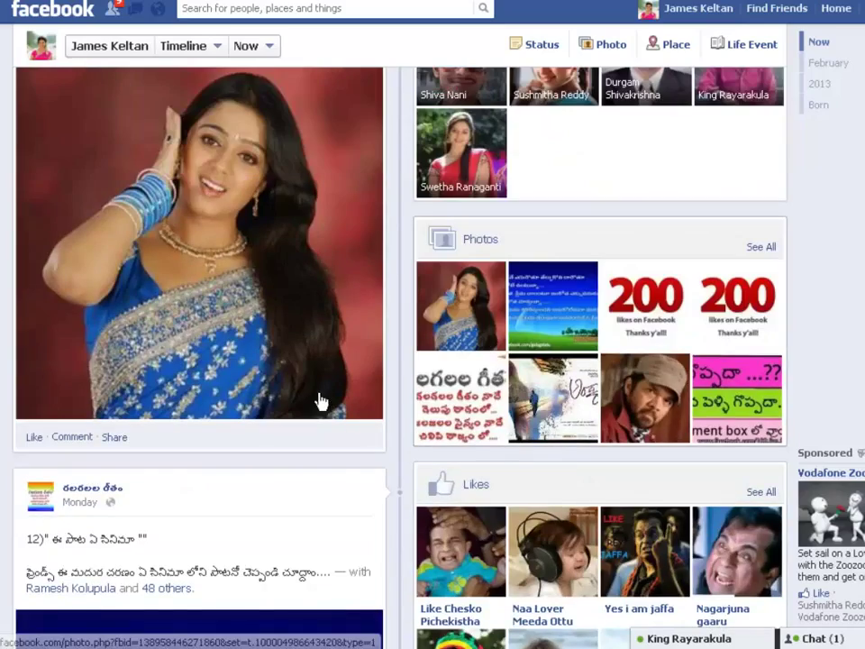
{"action": "left_click", "coordinate": [315, 629]}
{"action": "left_click", "coordinate": [439, 518]}
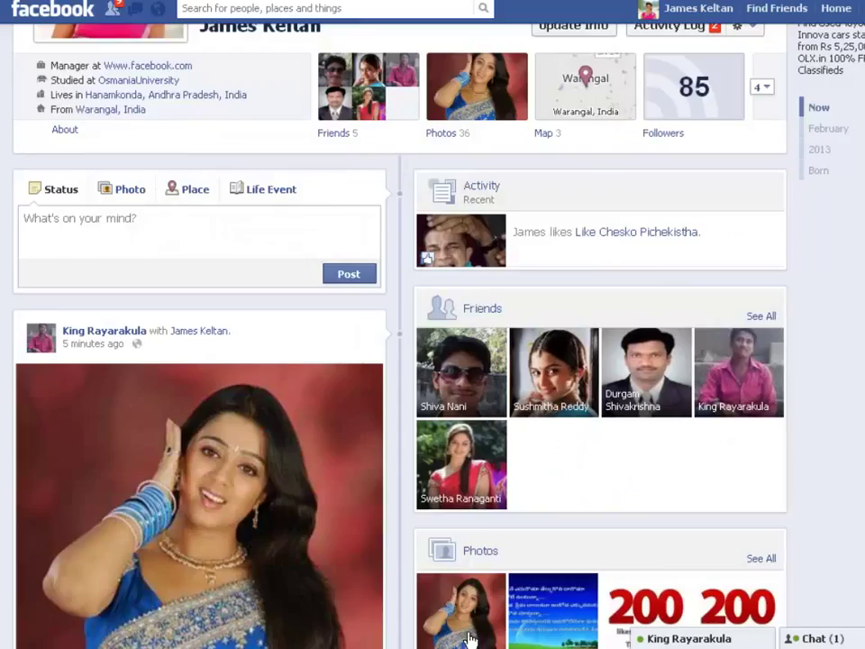
{"action": "scroll", "coordinate": [252, 394], "scroll_direction": "up", "scroll_amount": 4}
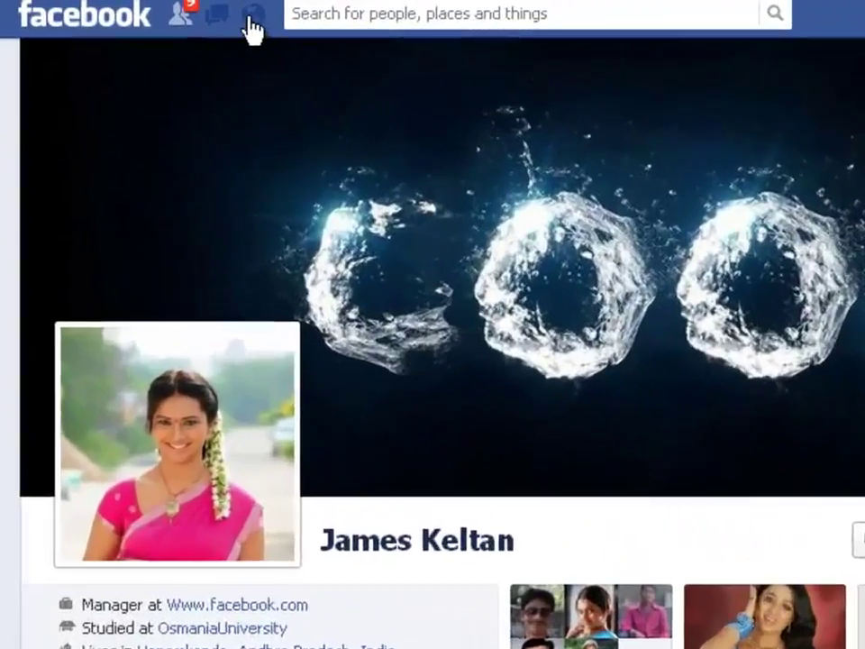
Step: Reopen the pending photo tag in Timeline Review from its notification, and go to the second account's Privacy Settings
{"action": "left_click", "coordinate": [157, 9]}
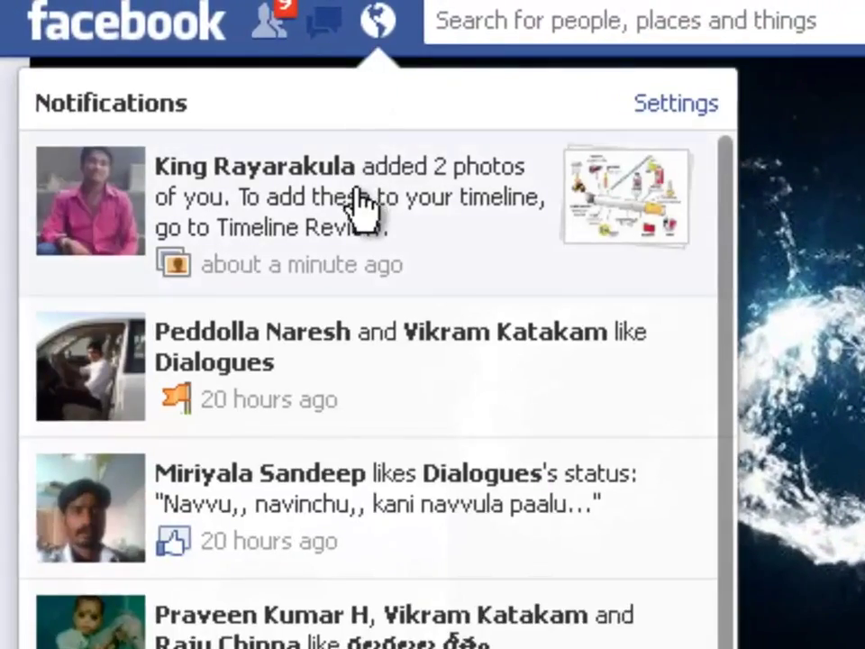
{"action": "left_click", "coordinate": [163, 86]}
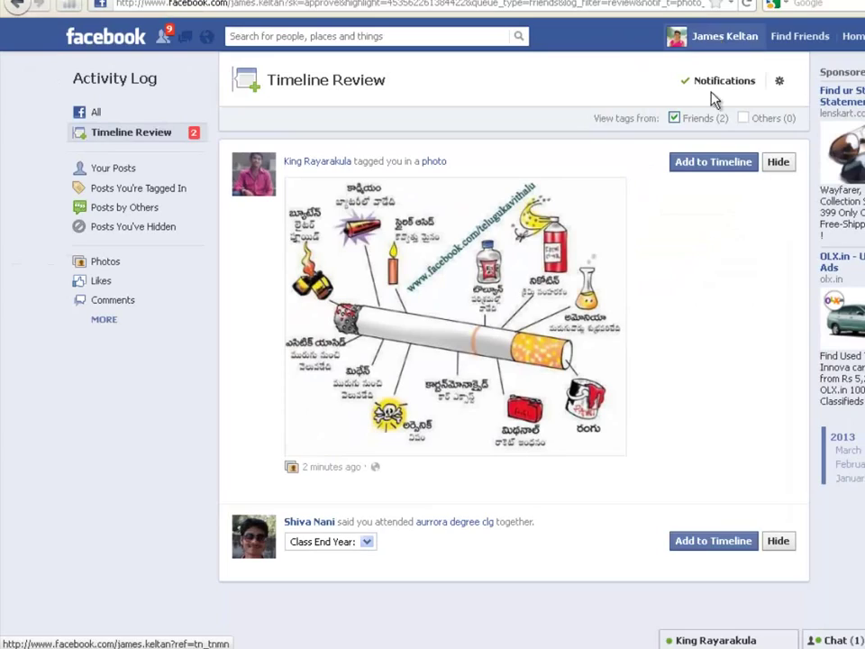
{"action": "left_click", "coordinate": [842, 34]}
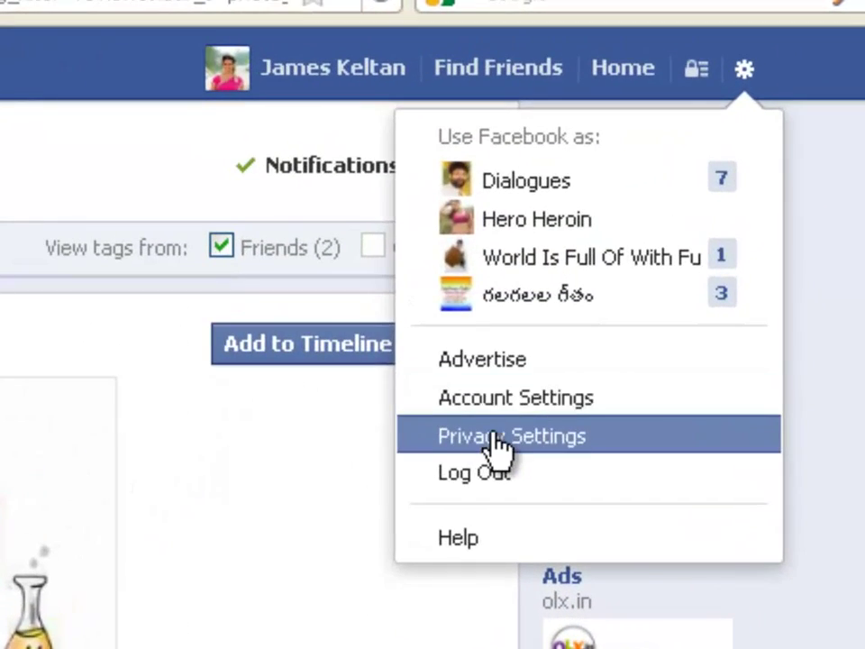
{"action": "left_click", "coordinate": [598, 317]}
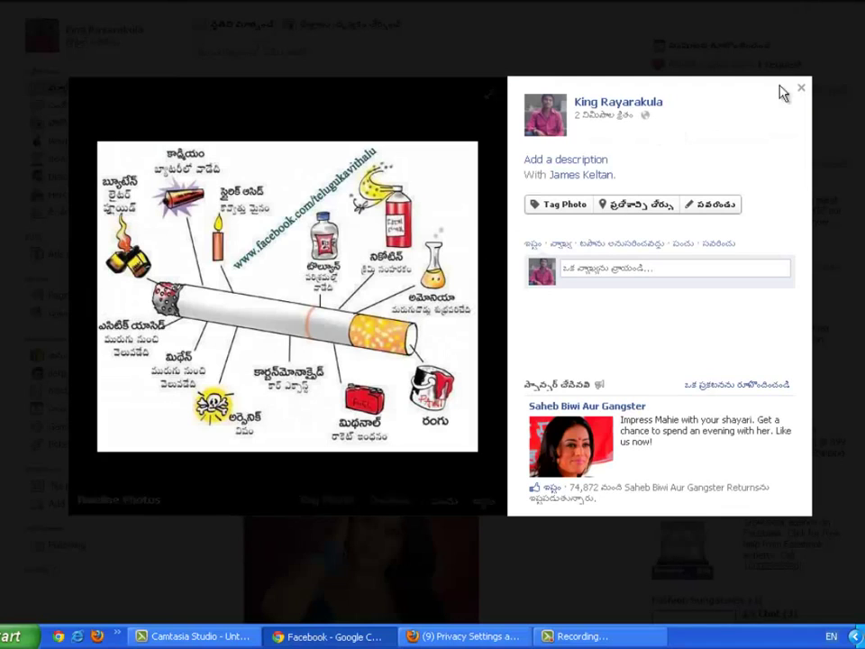
Step: Close the enlarged cigarette picture in the first account's Chrome window
{"action": "left_click", "coordinate": [801, 88]}
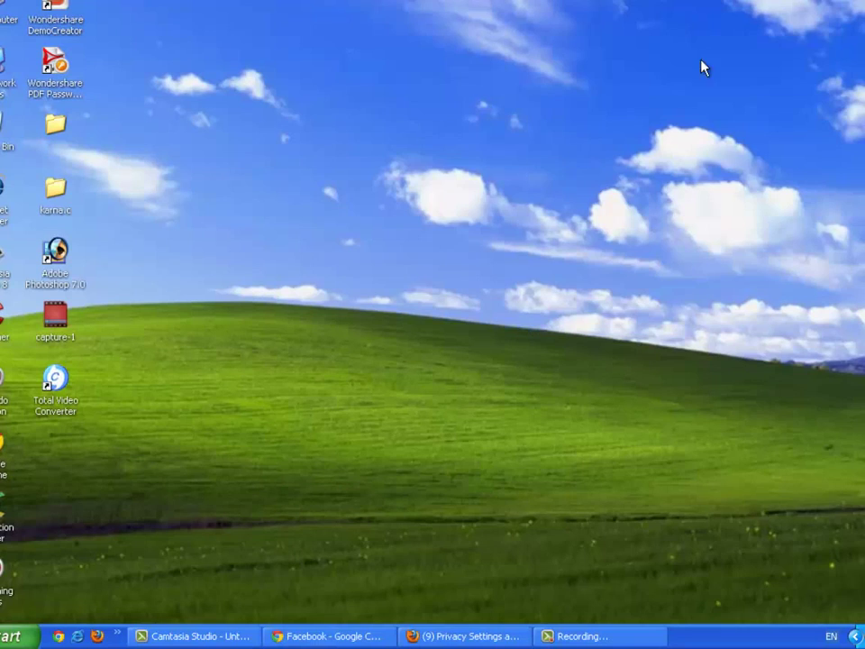
{"action": "right_click", "coordinate": [345, 107]}
{"action": "left_click", "coordinate": [363, 129]}
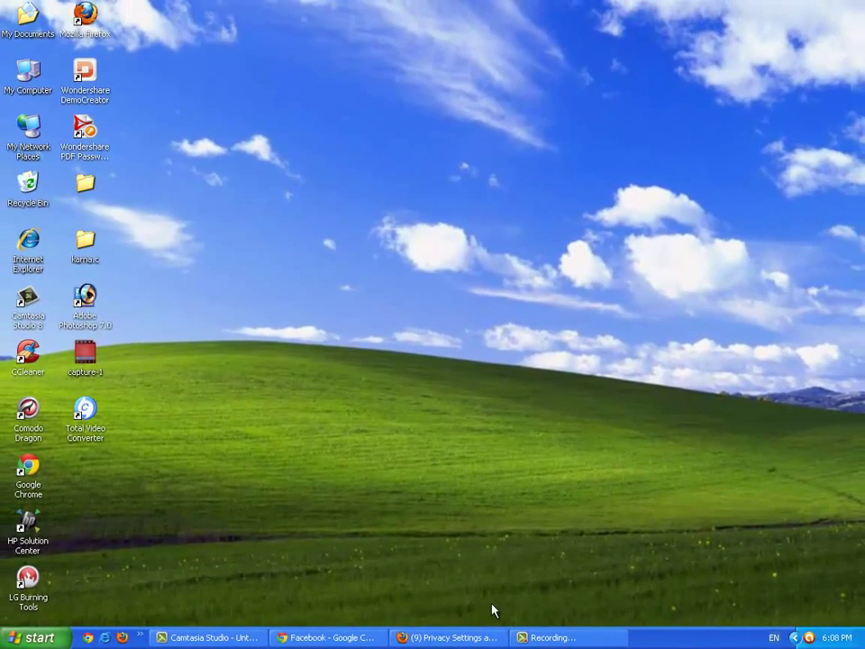
{"action": "right_click", "coordinate": [435, 469]}
{"action": "left_click", "coordinate": [441, 485]}
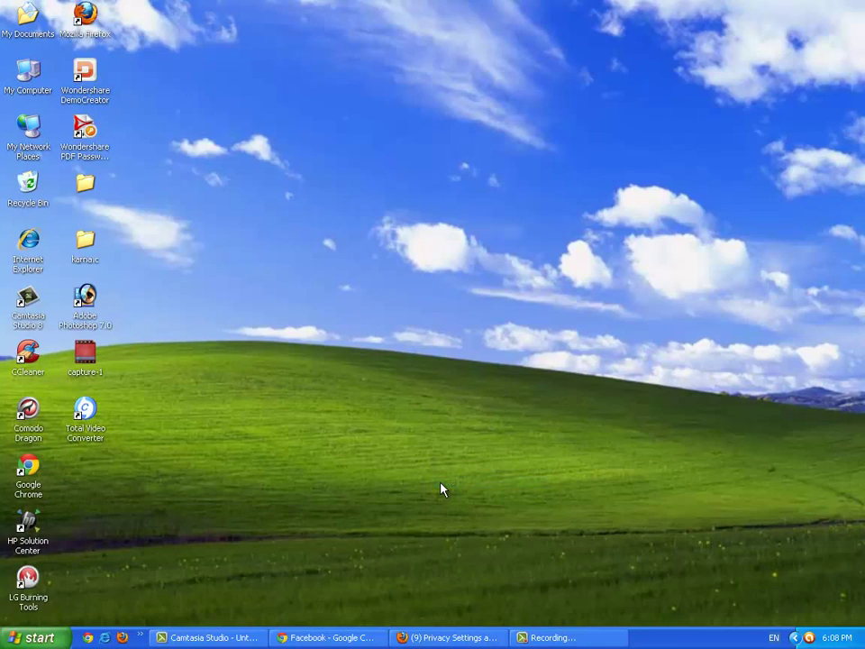